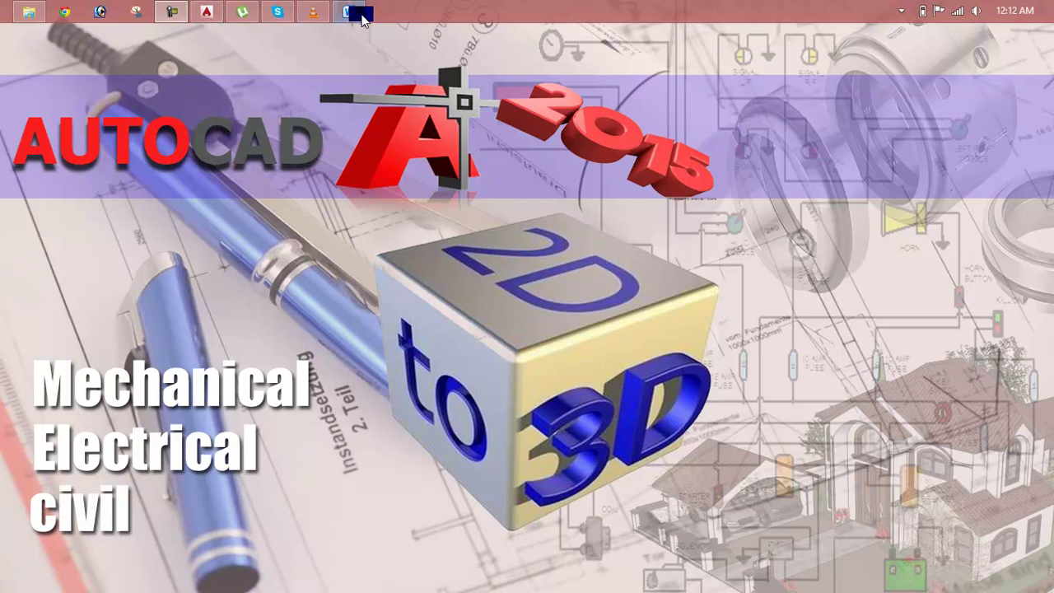
mouse_move(349, 12)
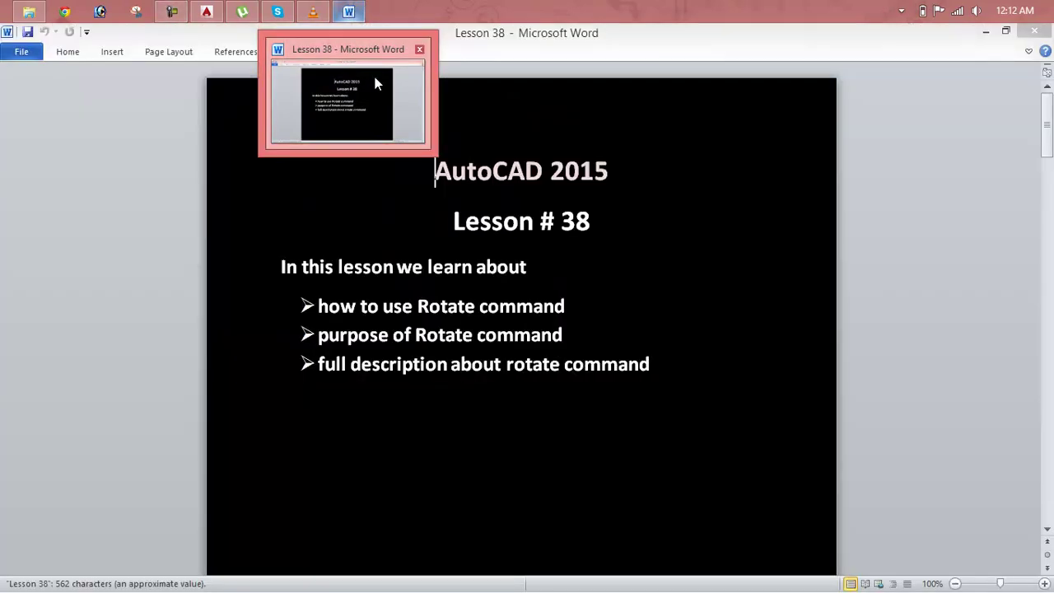
Bring the Lesson 38 Word document with the Rotate command topics to the front.
left_click(375, 81)
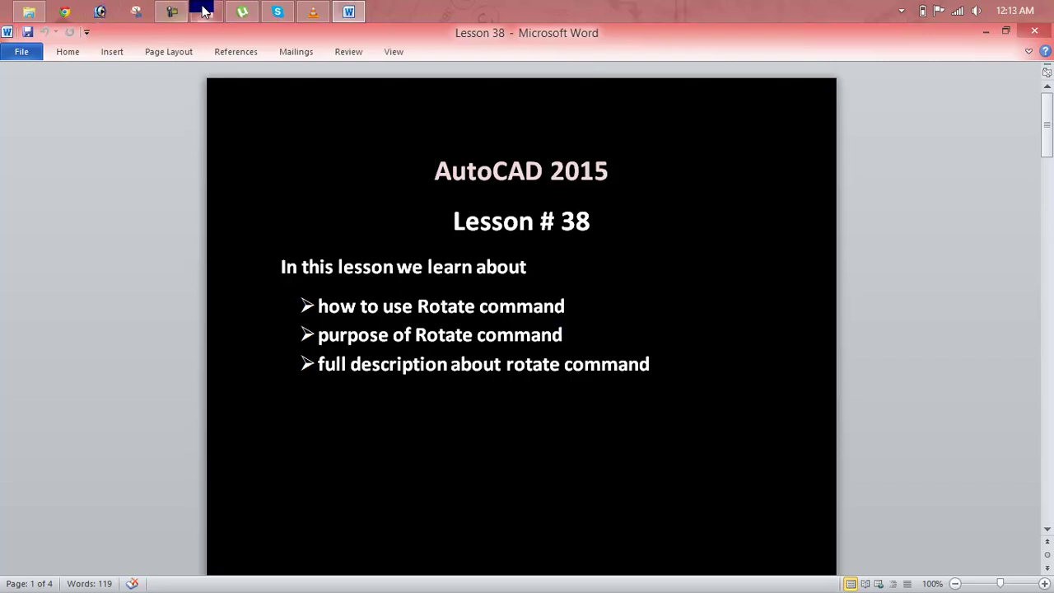
Switch from Word to the empty AutoCAD Drawing1.
mouse_move(205, 11)
left_click(312, 153)
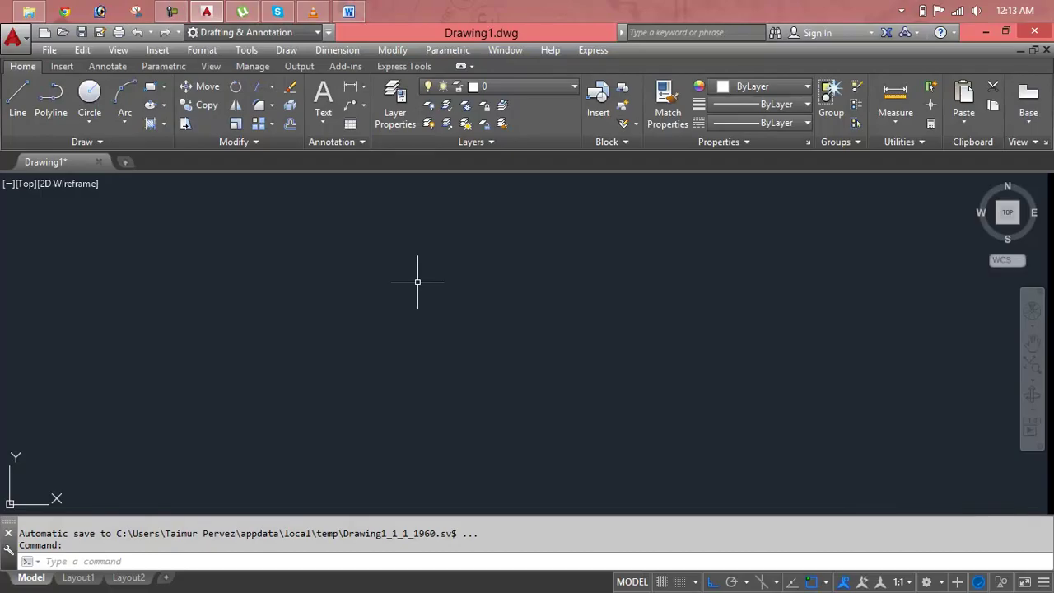
key("Escape")
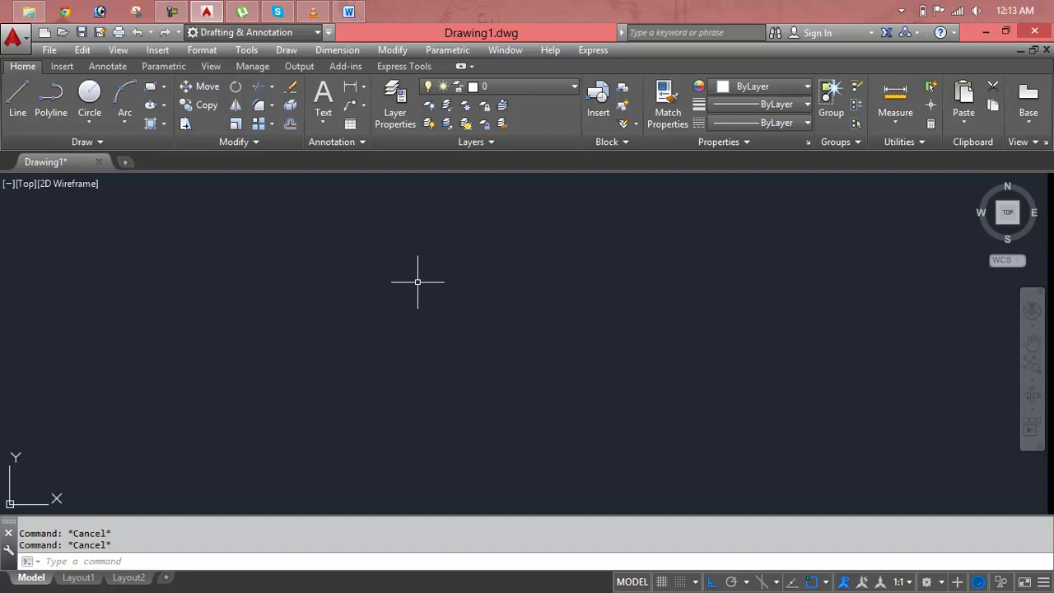
type("l")
key("Return")
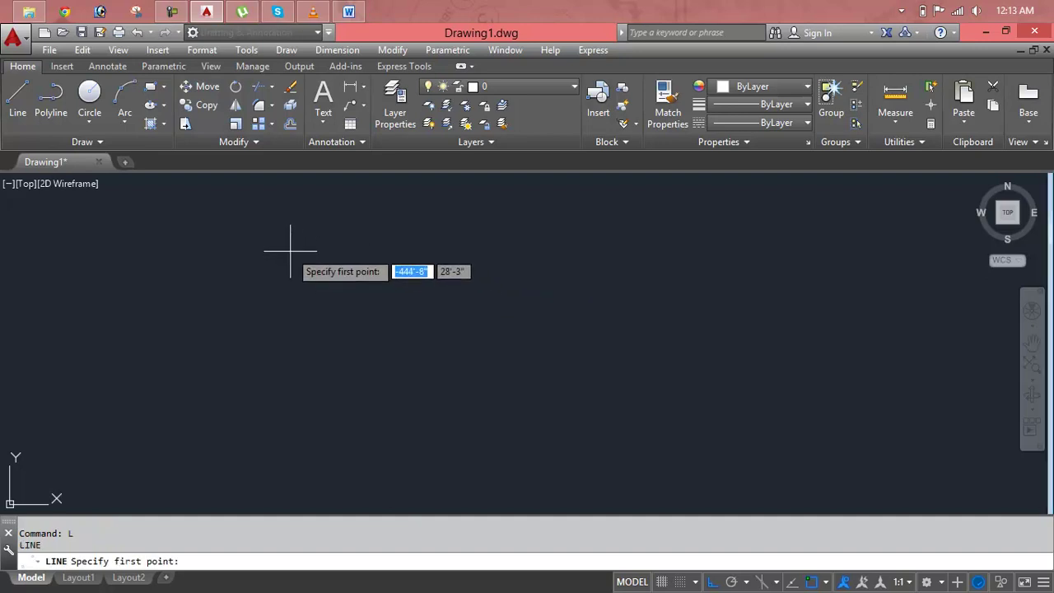
left_click(414, 443)
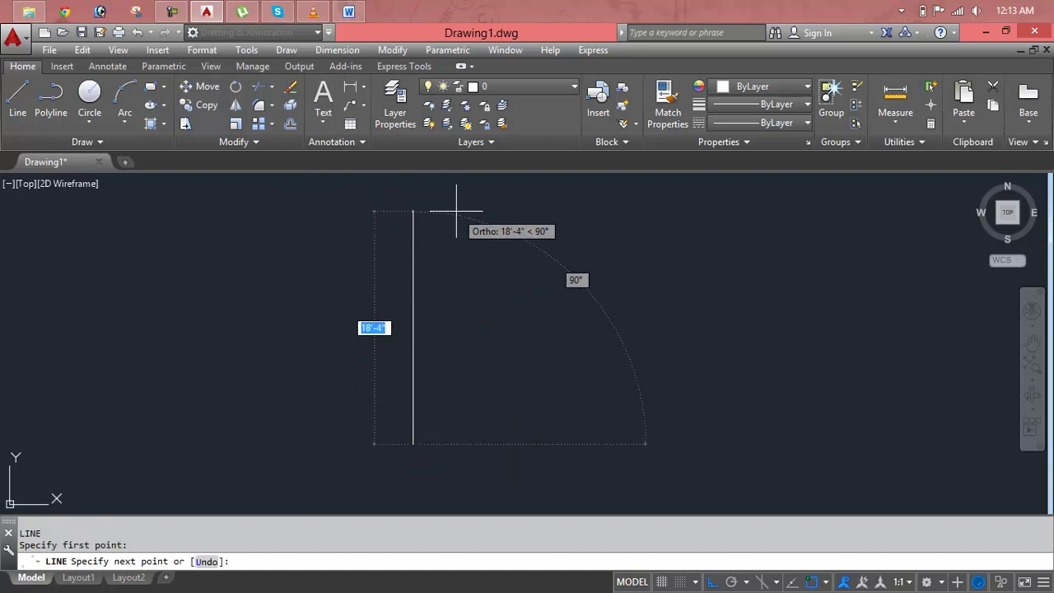
key("F8")
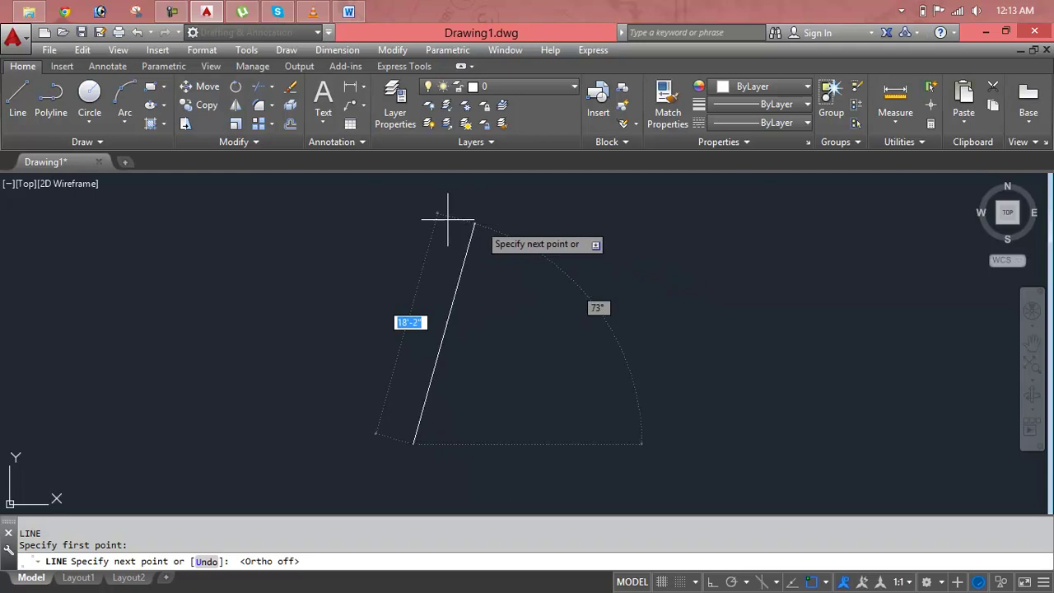
left_click(168, 255)
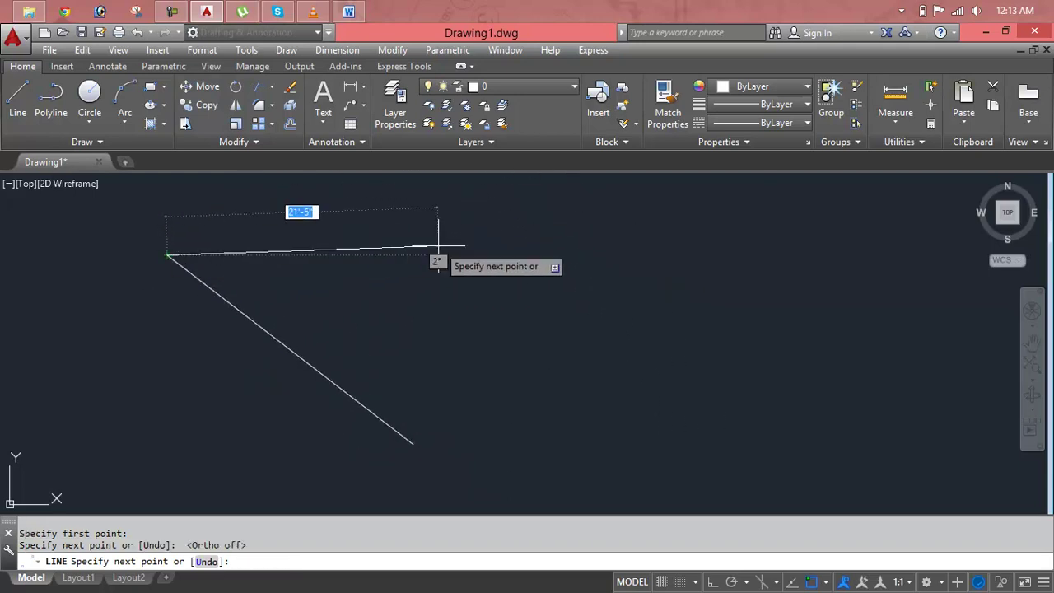
key("Escape")
left_click(175, 260)
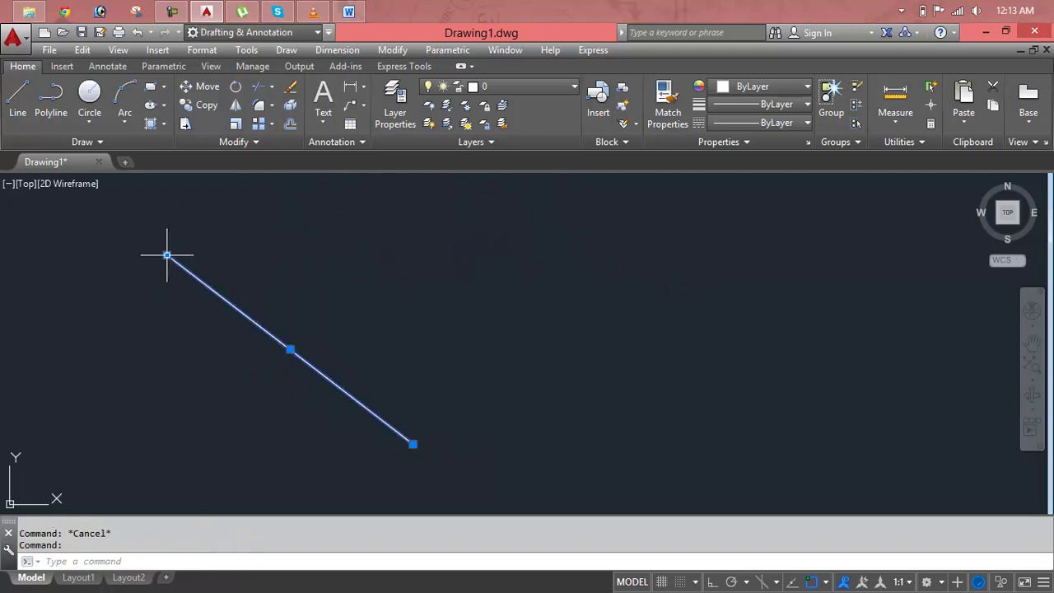
left_click(167, 255)
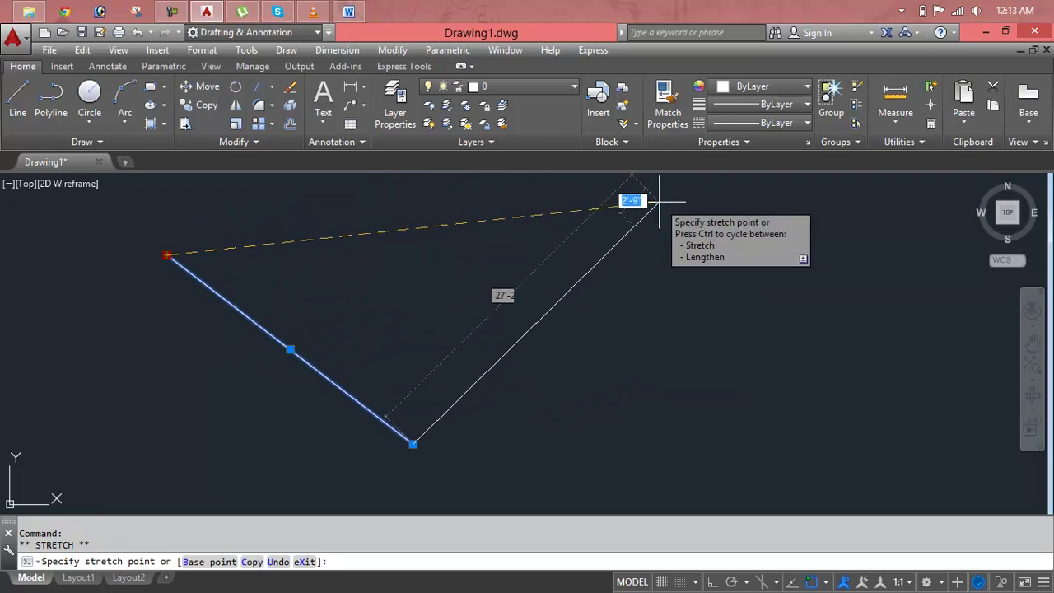
key("Escape")
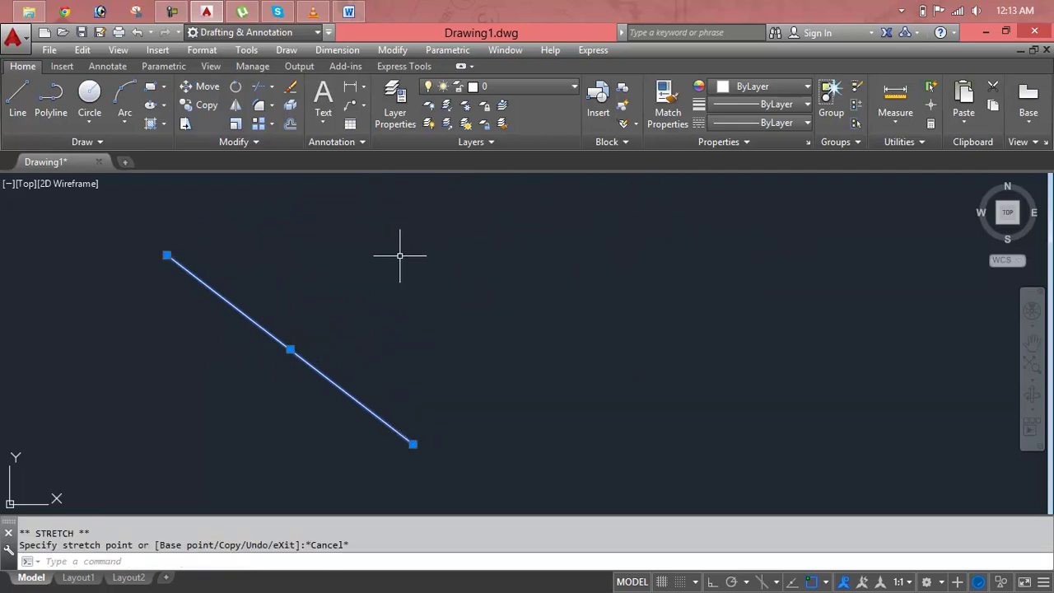
left_click(130, 230)
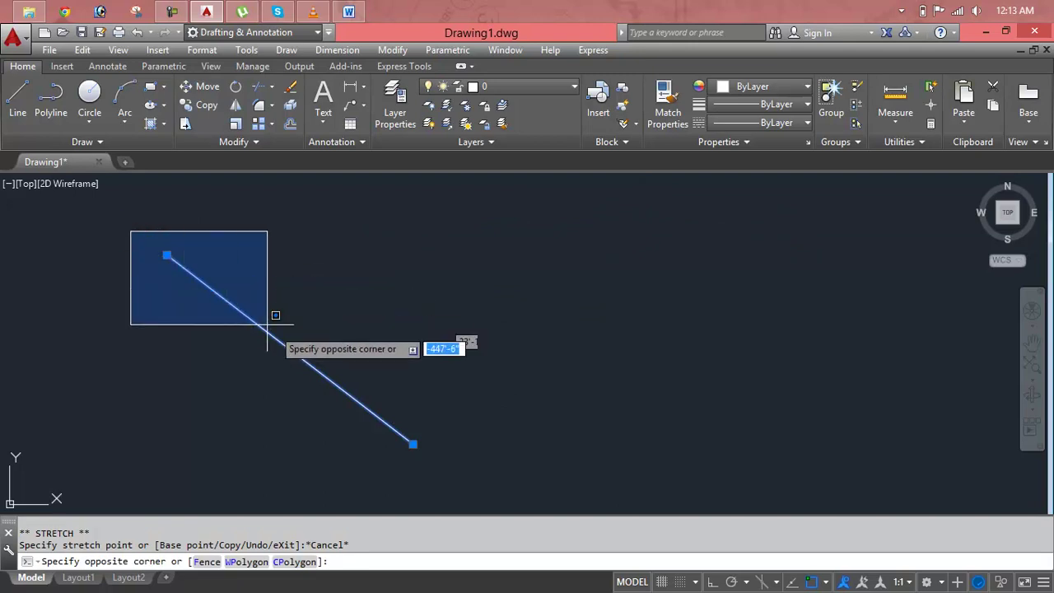
left_click(508, 460)
key("Delete")
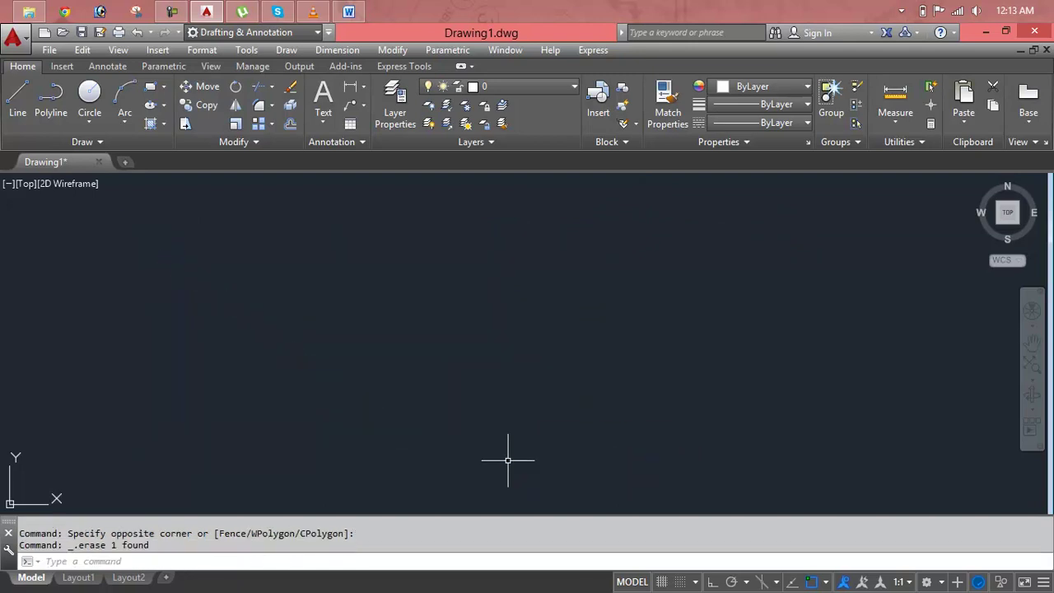
key("Escape")
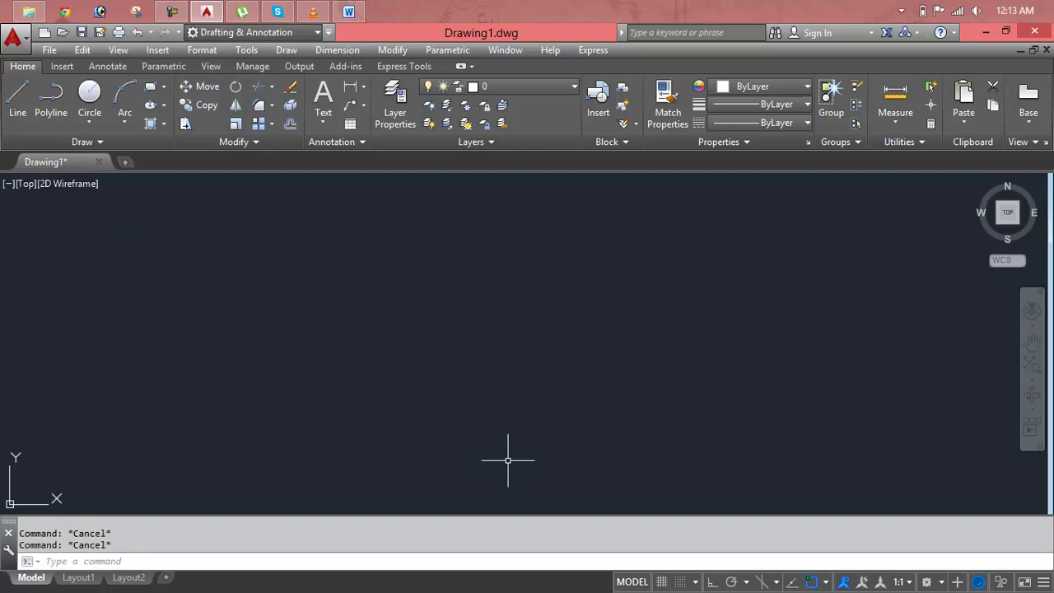
Draw a vertical line and a horizontal line at a right angle with Ortho on.
type("l")
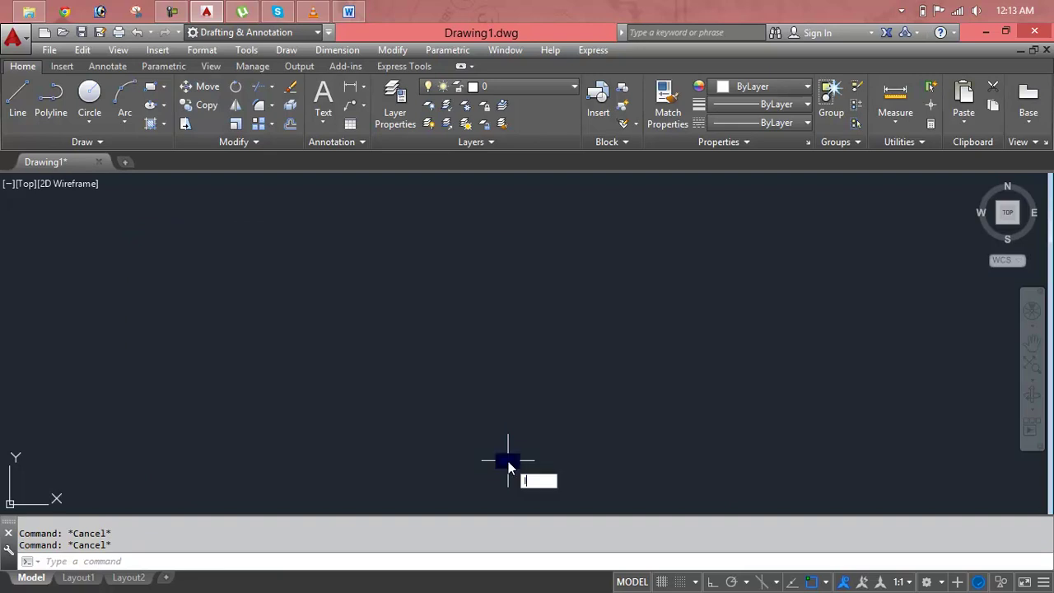
key("Return")
left_click(290, 239)
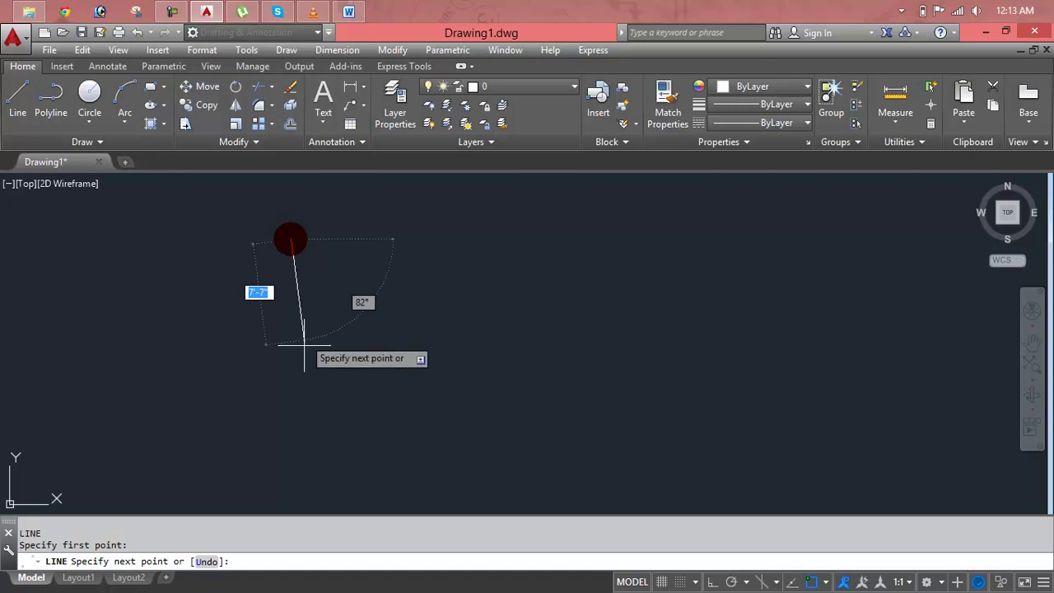
key("F8")
left_click(291, 462)
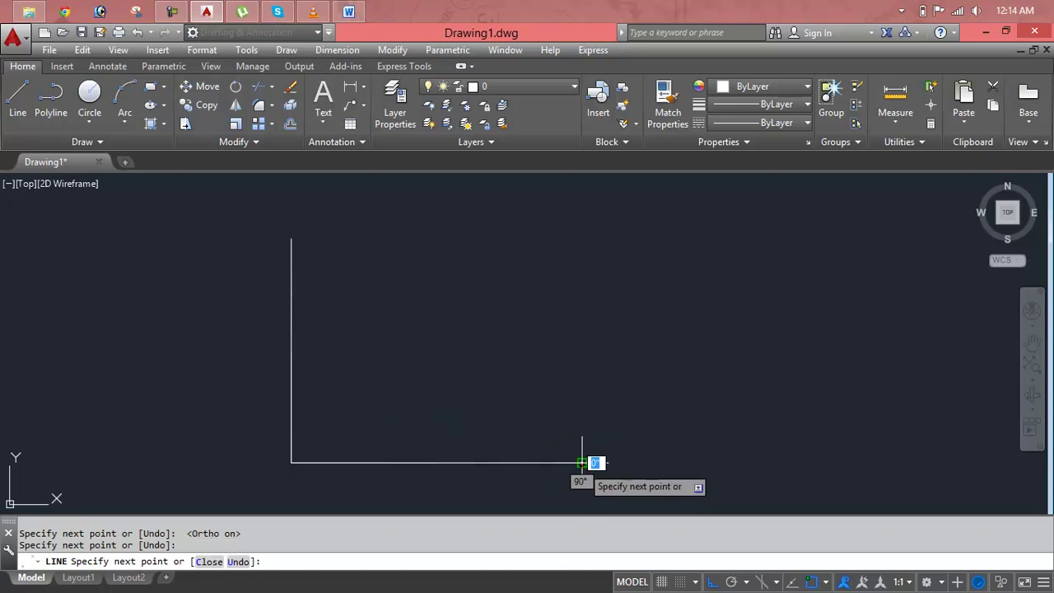
left_click(582, 462)
key("Escape")
key("Escape")
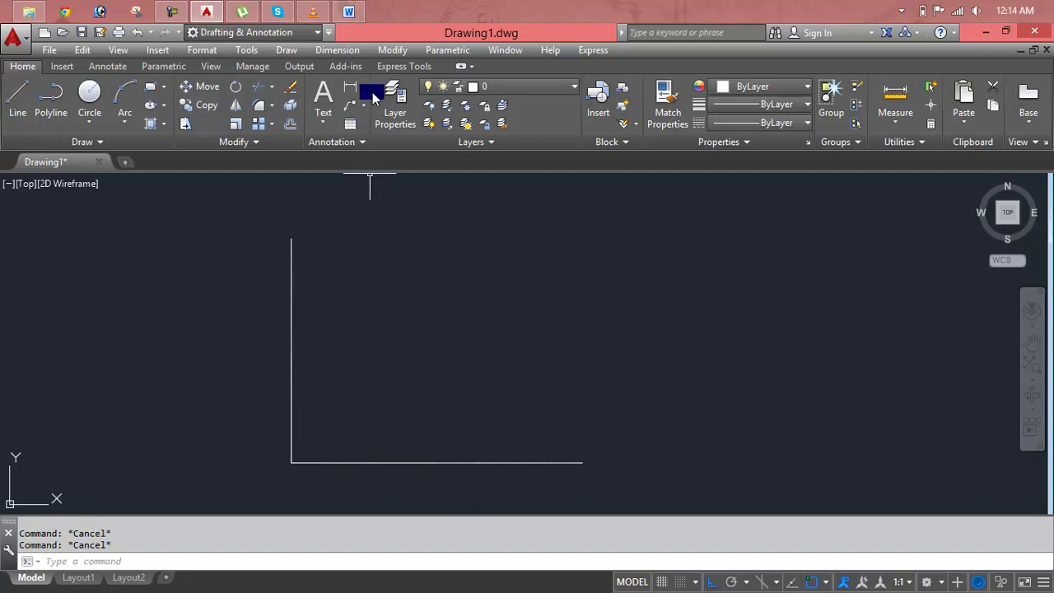
Add a 90° angular dimension between the vertical and horizontal lines.
left_click(364, 86)
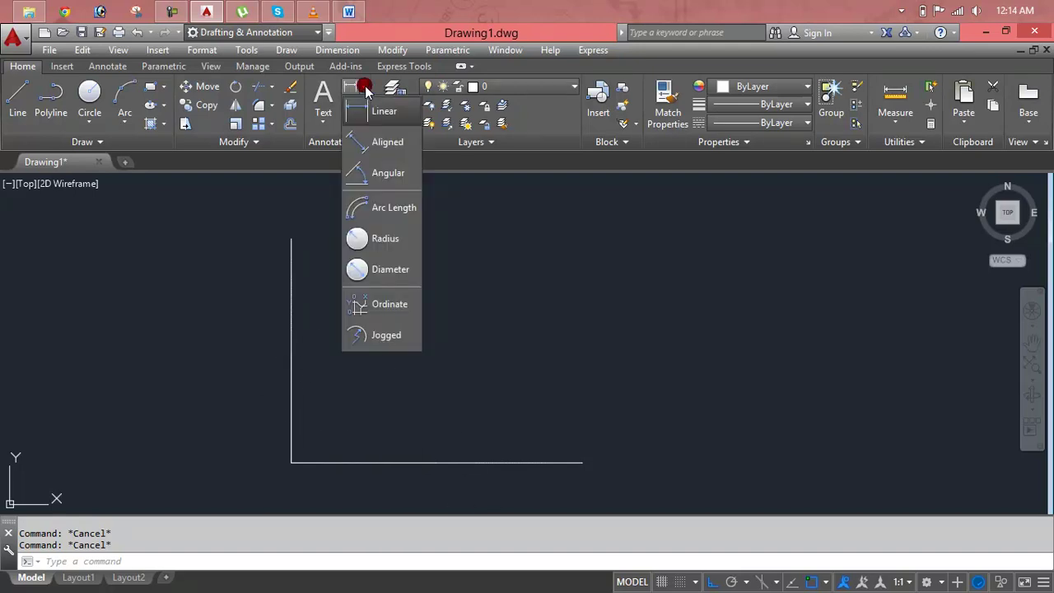
left_click(370, 172)
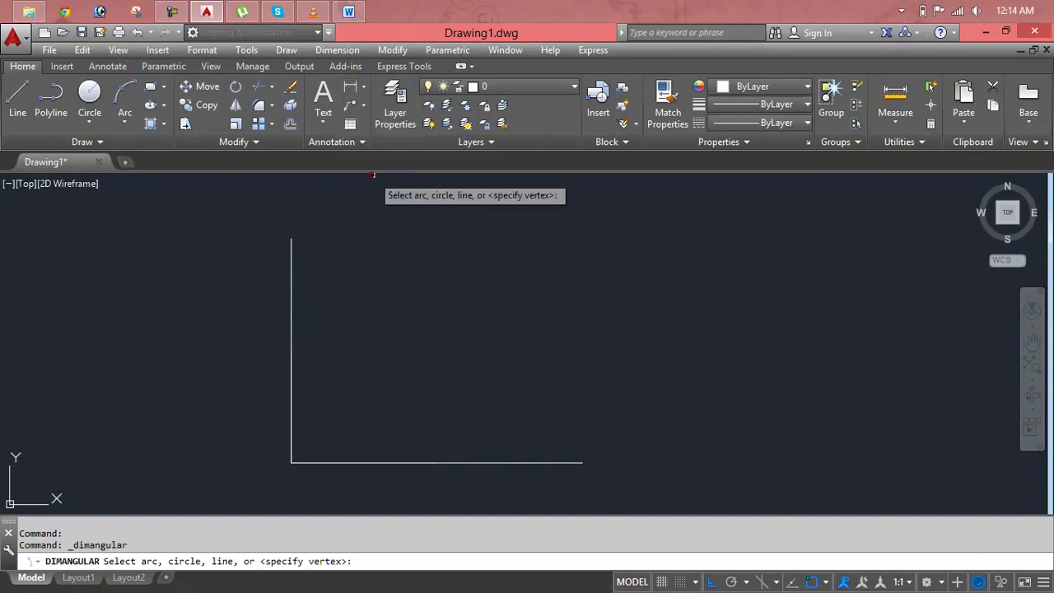
left_click(293, 361)
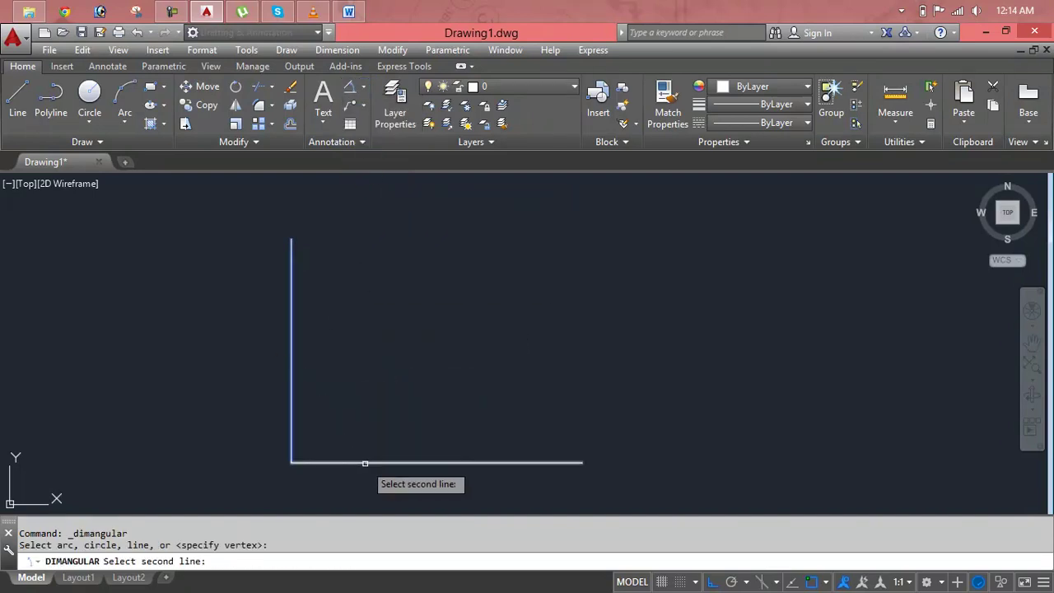
left_click(364, 463)
left_click(417, 400)
scroll(382, 355, "up", 5)
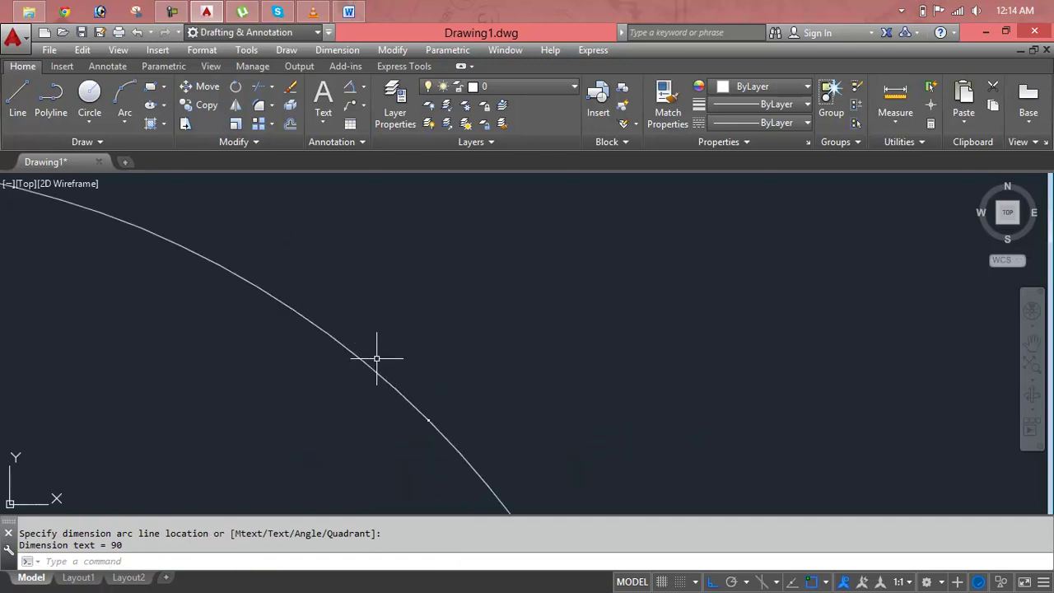
scroll(404, 416, "up", 3)
mouse_move(454, 476)
middle_mouse_down()
mouse_move(425, 299)
mouse_move(392, 301)
middle_mouse_up()
scroll(351, 272, "down", 1)
scroll(352, 263, "down", 2)
scroll(364, 271, "down", 3)
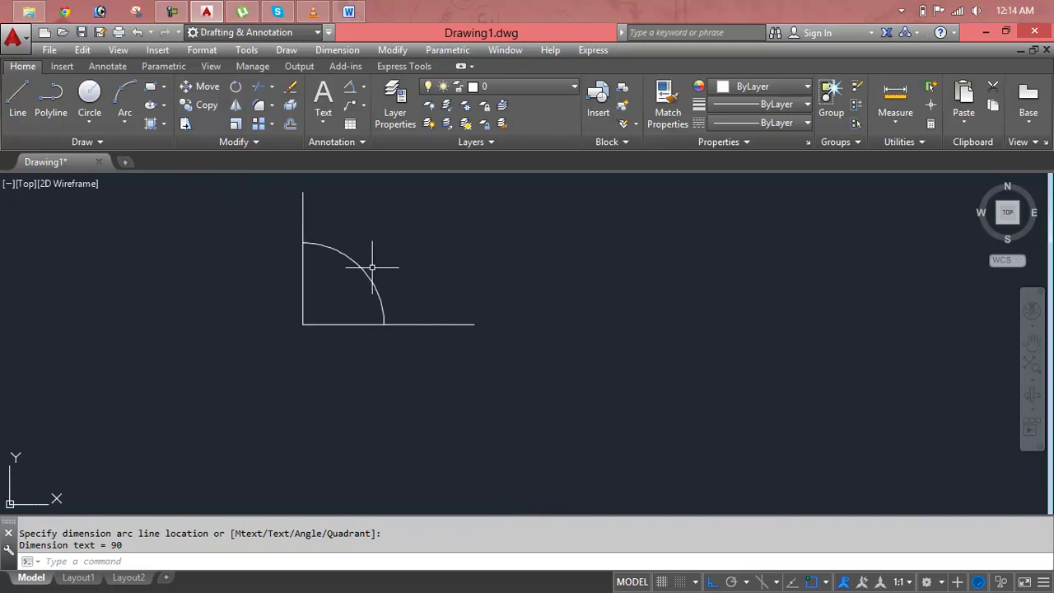
middle_click_drag(410, 269, 475, 321)
key("Escape")
key("Escape")
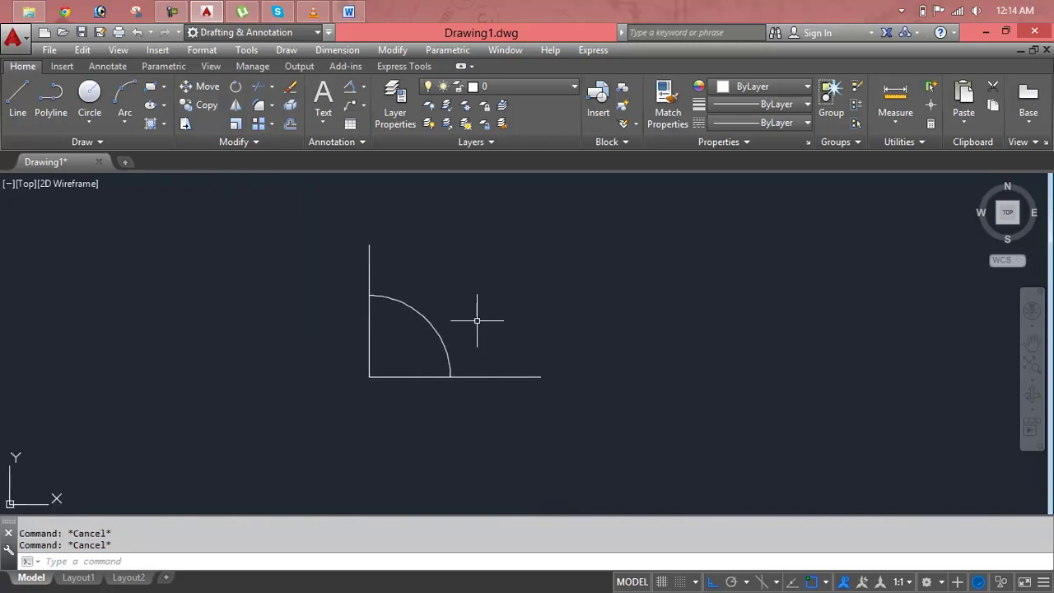
Set the dimension scale (DIMSCALE) to 2.
type("di")
type("le")
key("Return")
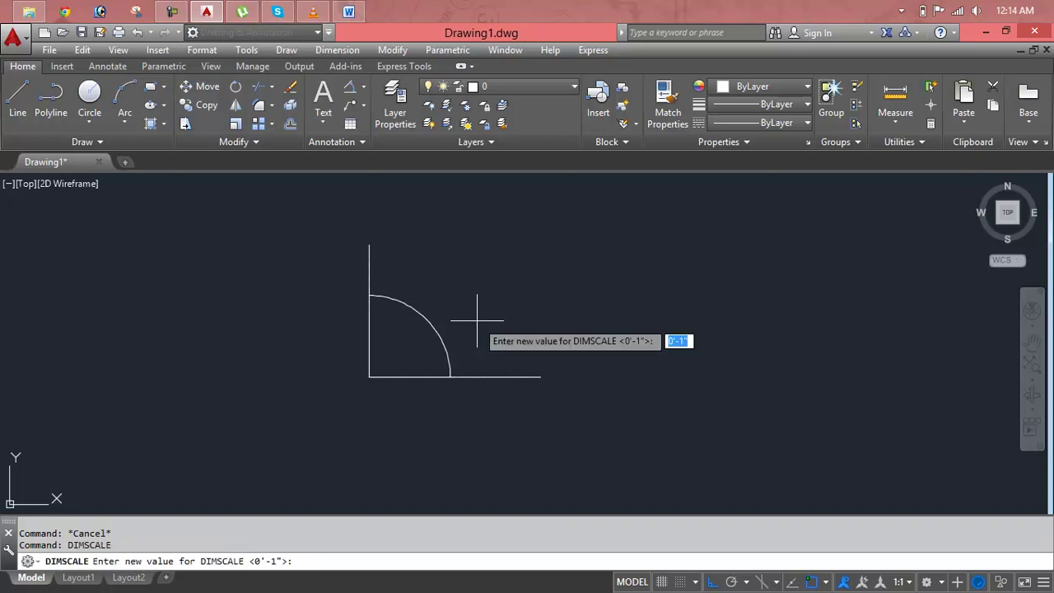
type("2")
key("Return")
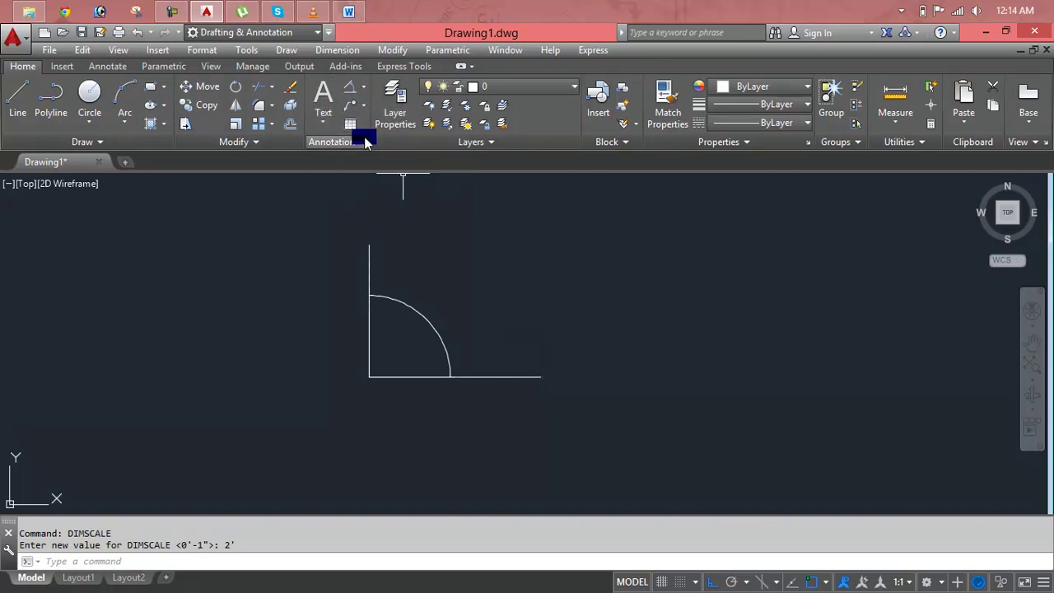
Open the Dimension Style Manager from the annotation tools and close it again.
left_click(364, 140)
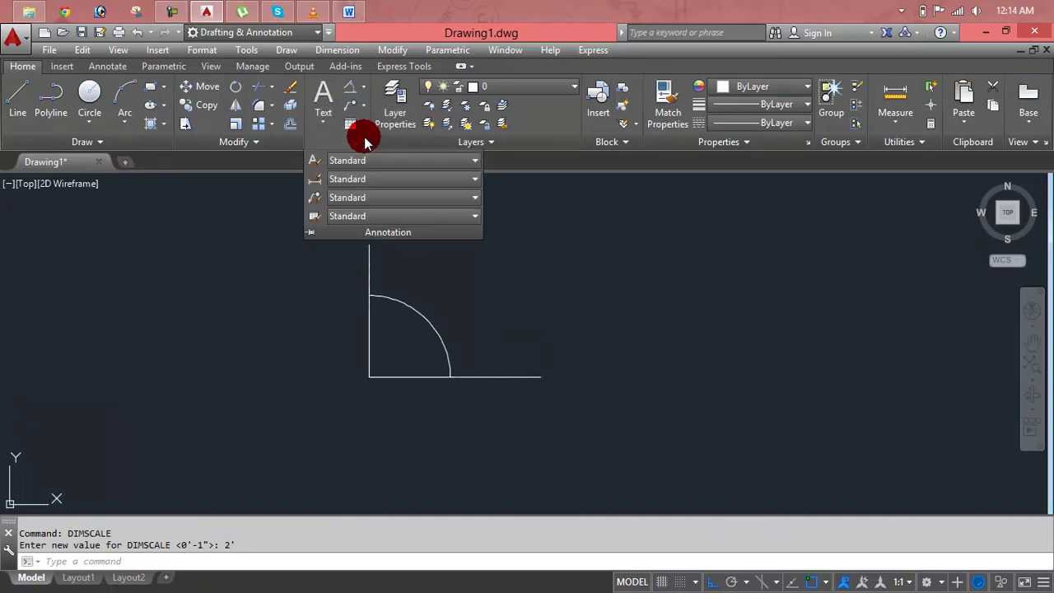
left_click(368, 93)
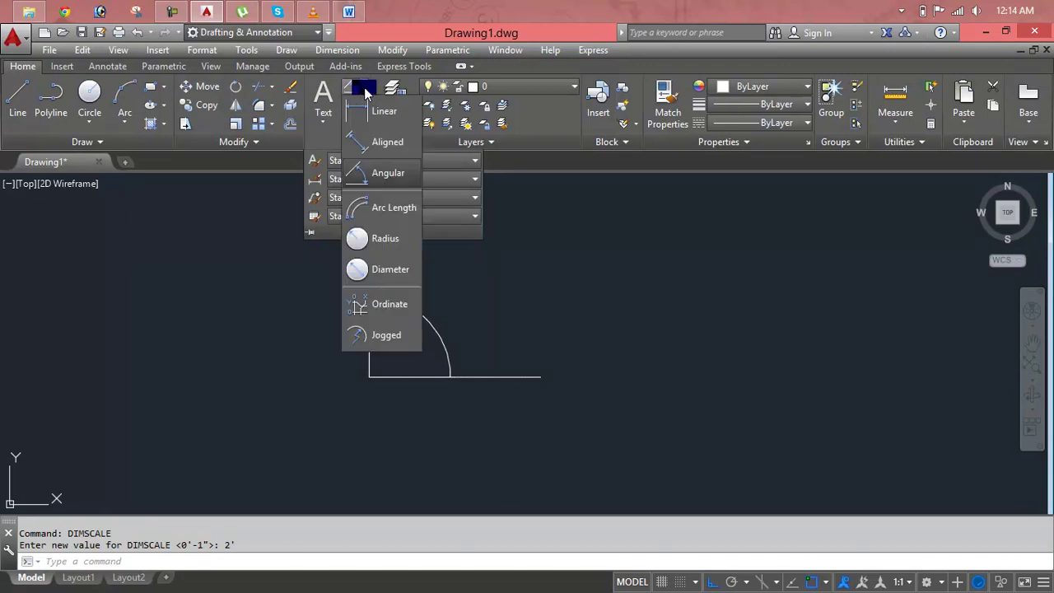
left_click(364, 93)
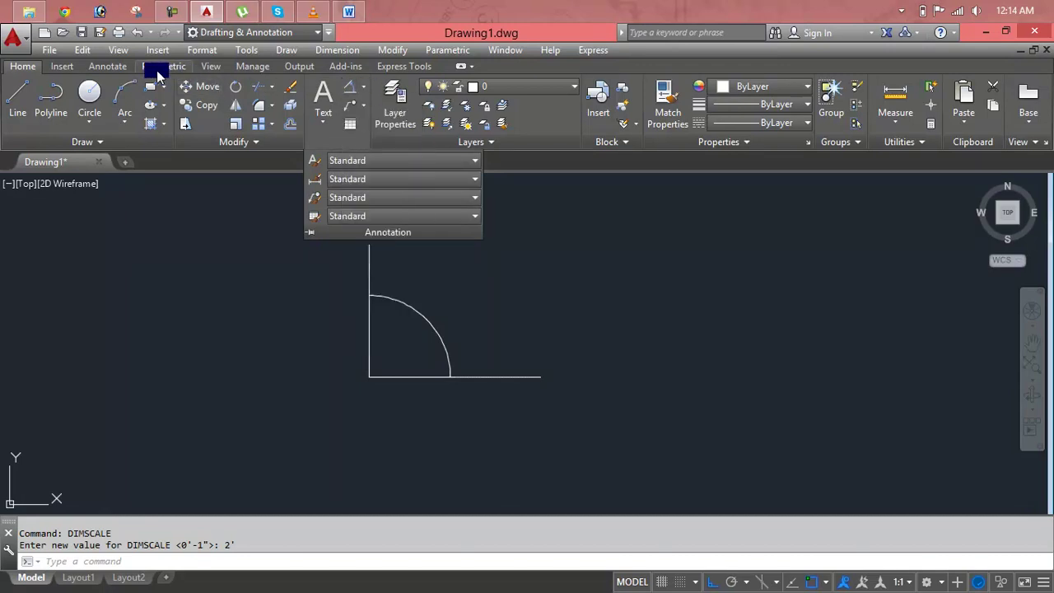
left_click(163, 66)
left_click(123, 69)
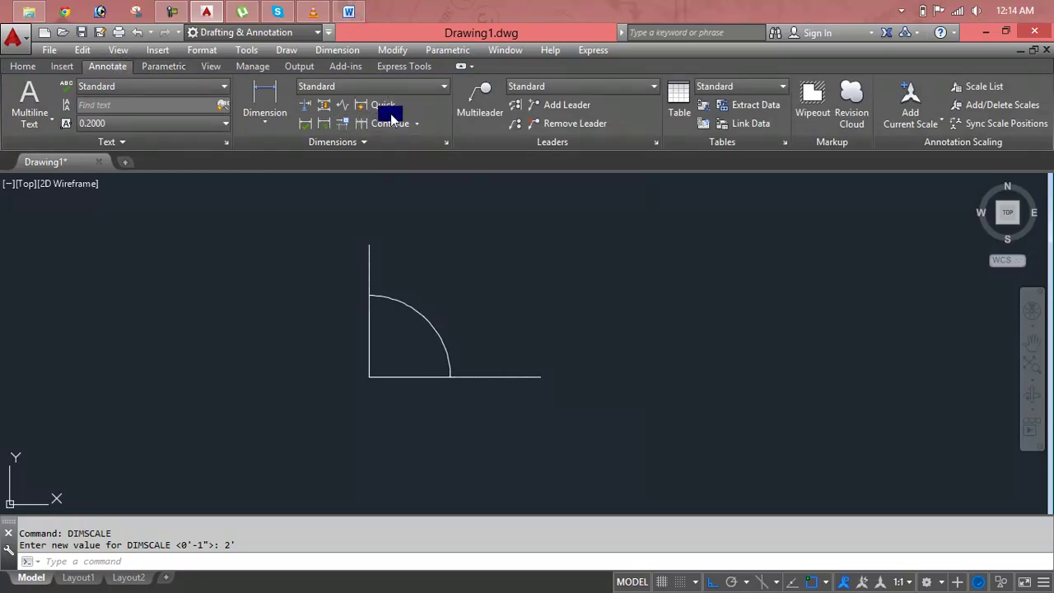
left_click(445, 146)
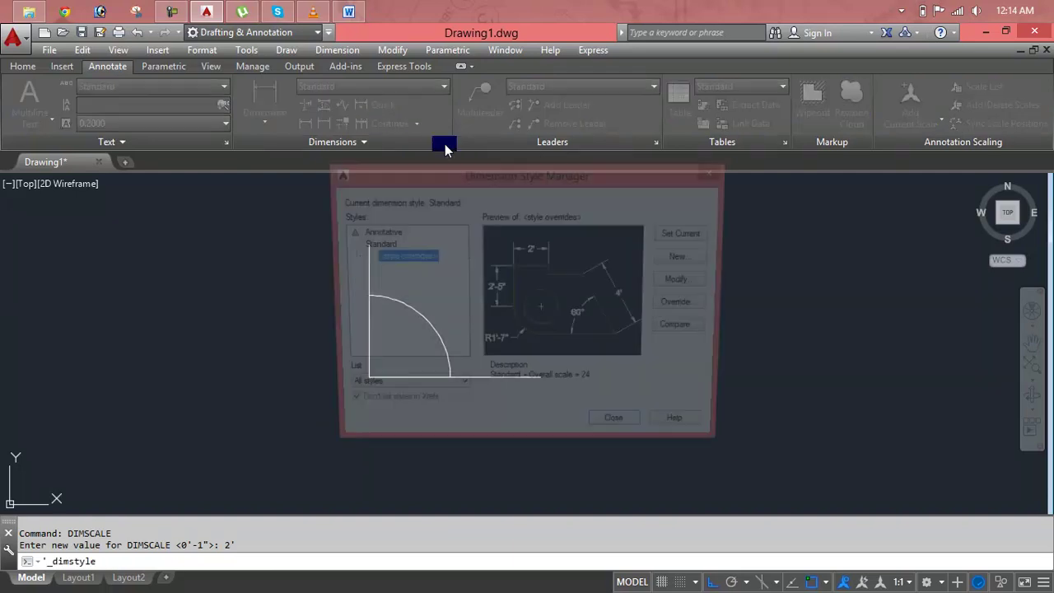
left_click(716, 170)
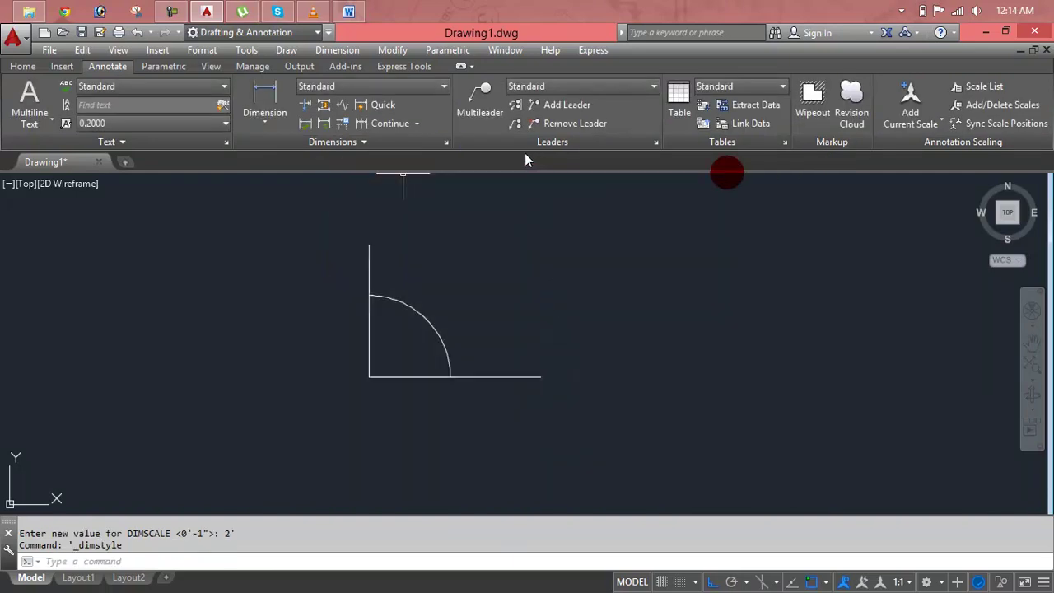
left_click(373, 145)
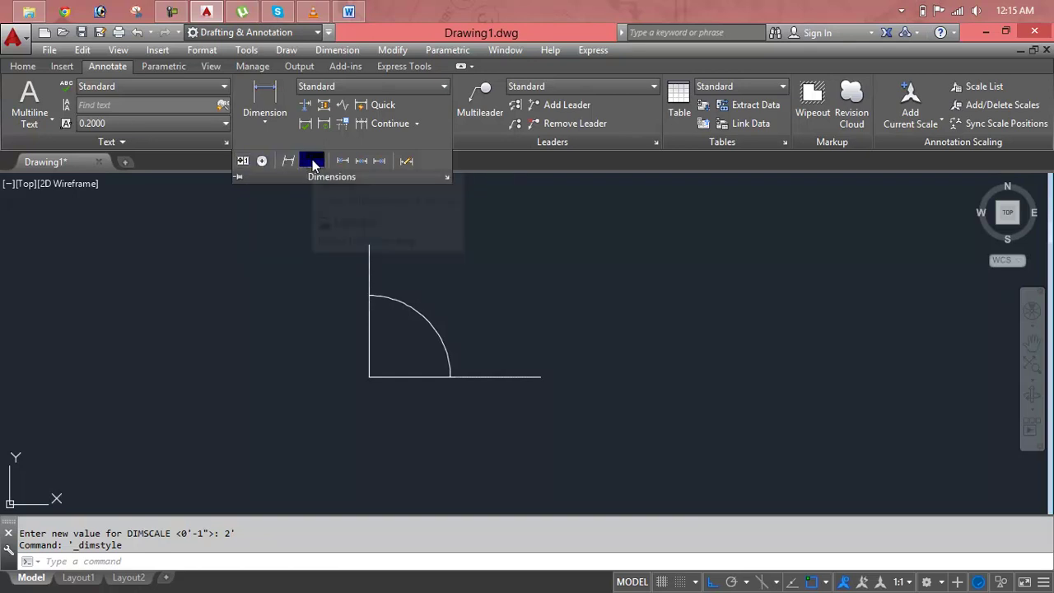
left_click(262, 123)
left_click(263, 123)
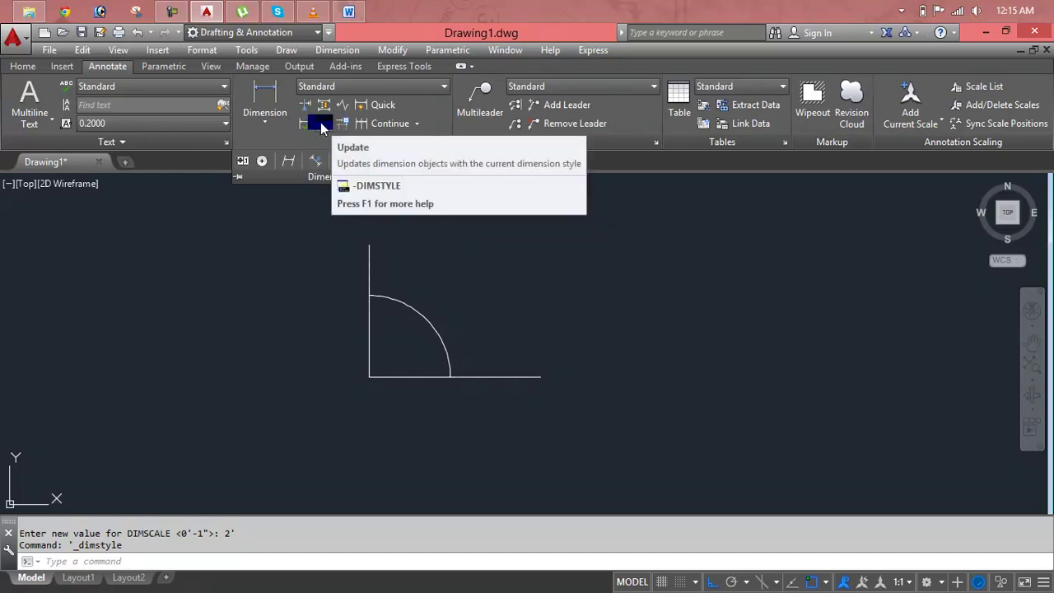
Update the angular dimension arc to the current dimension style.
left_click(321, 125)
left_click(429, 323)
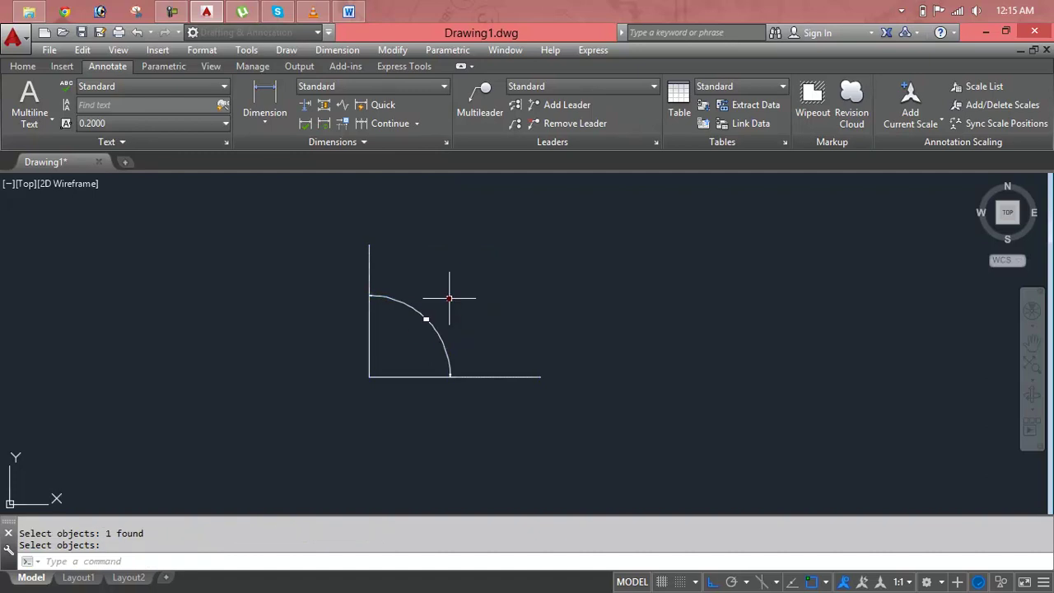
scroll(412, 323, "up", 2)
scroll(399, 311, "up", 3)
scroll(390, 294, "up", 1)
scroll(390, 293, "down", 4)
key("Return")
scroll(488, 230, "down", 2)
Window-select the two lines and the dimension and delete them.
left_click(531, 218)
left_click(358, 330)
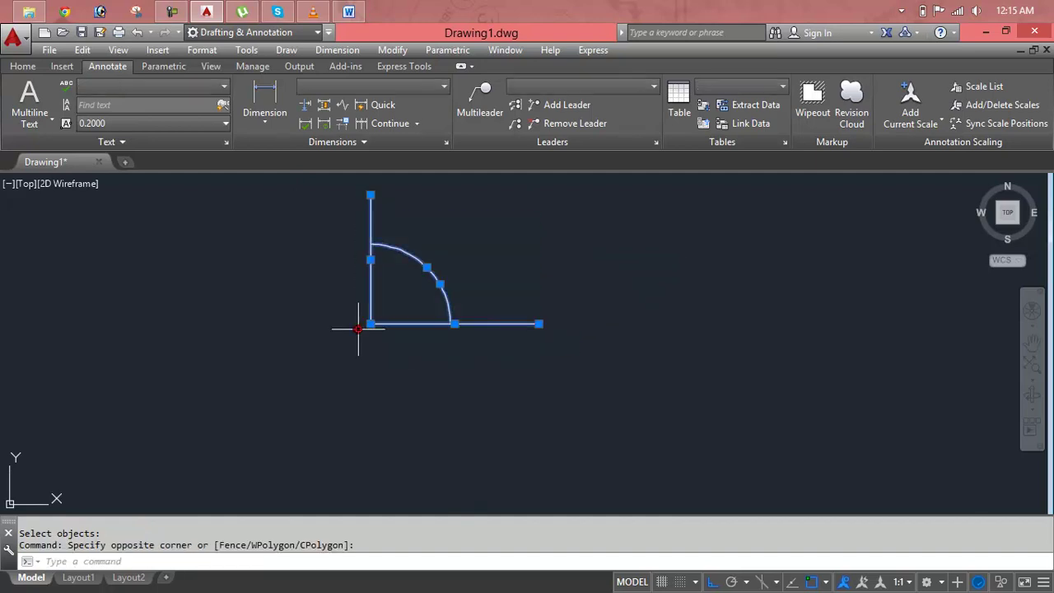
key("Delete")
Draw an L shape from a 5' vertical line and a 5' horizontal line.
key("Escape")
key("Escape")
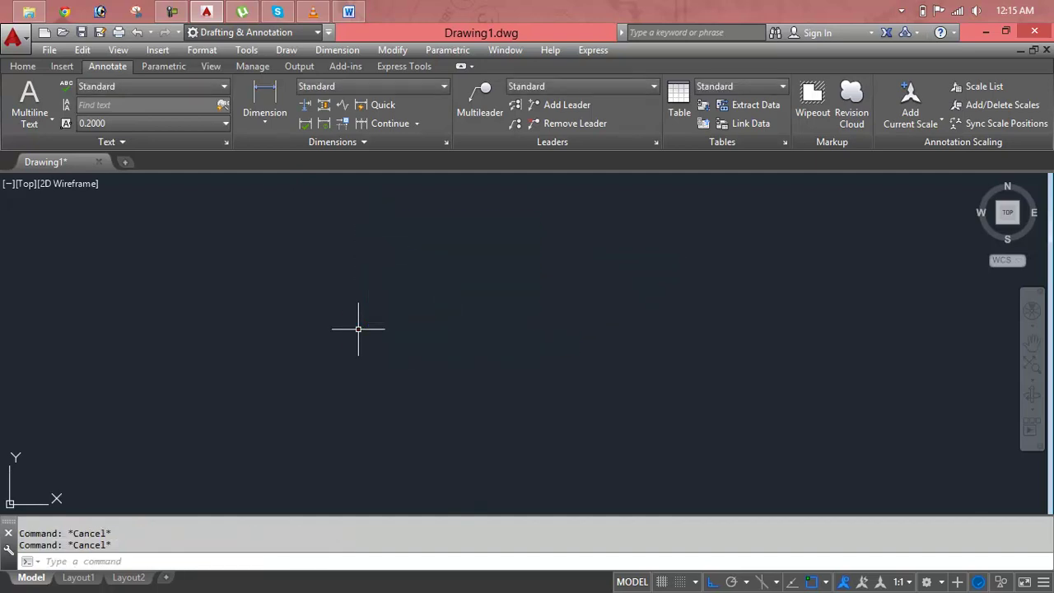
type("l")
key("Return")
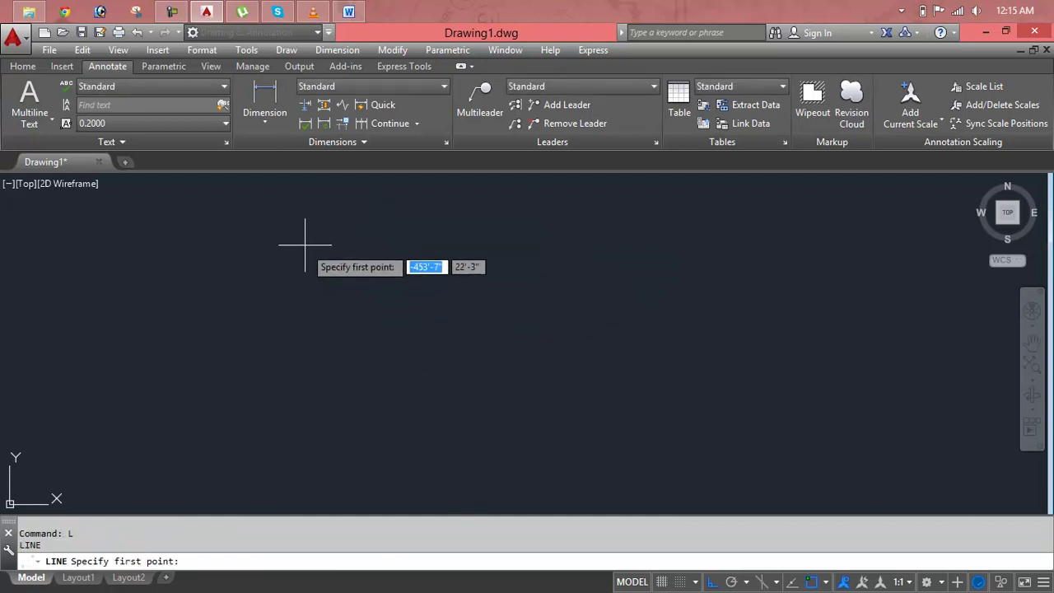
left_click(305, 245)
type("5'")
key("Return")
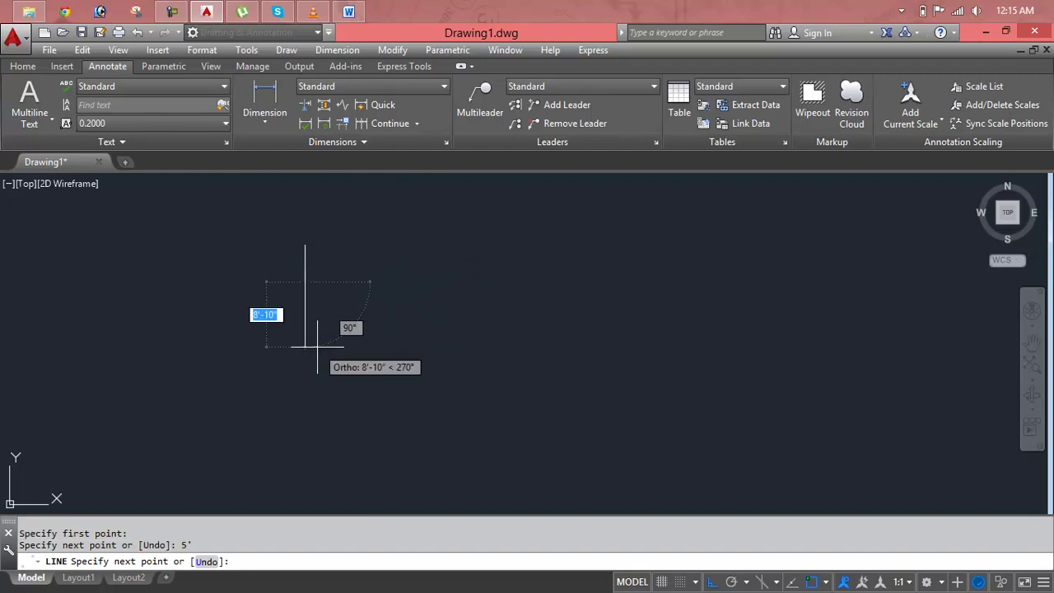
type("5'")
key("Return")
key("Escape")
scroll(310, 254, "up", 3)
scroll(299, 266, "up", 4)
middle_click_drag(299, 266, 500, 259)
scroll(497, 260, "down", 3)
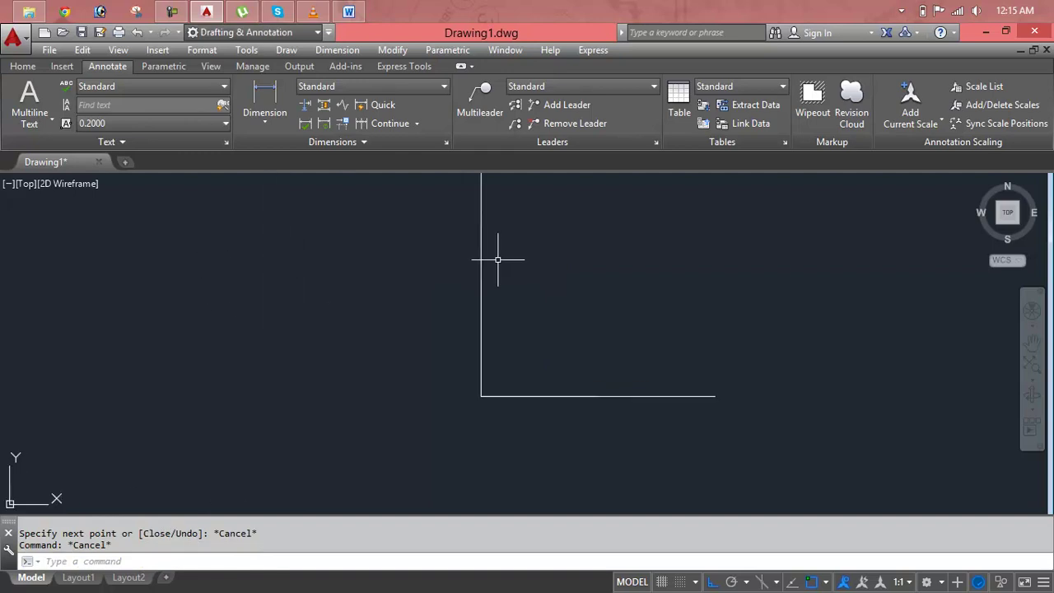
Dimension the 90° angle between the vertical and horizontal lines.
left_click(31, 70)
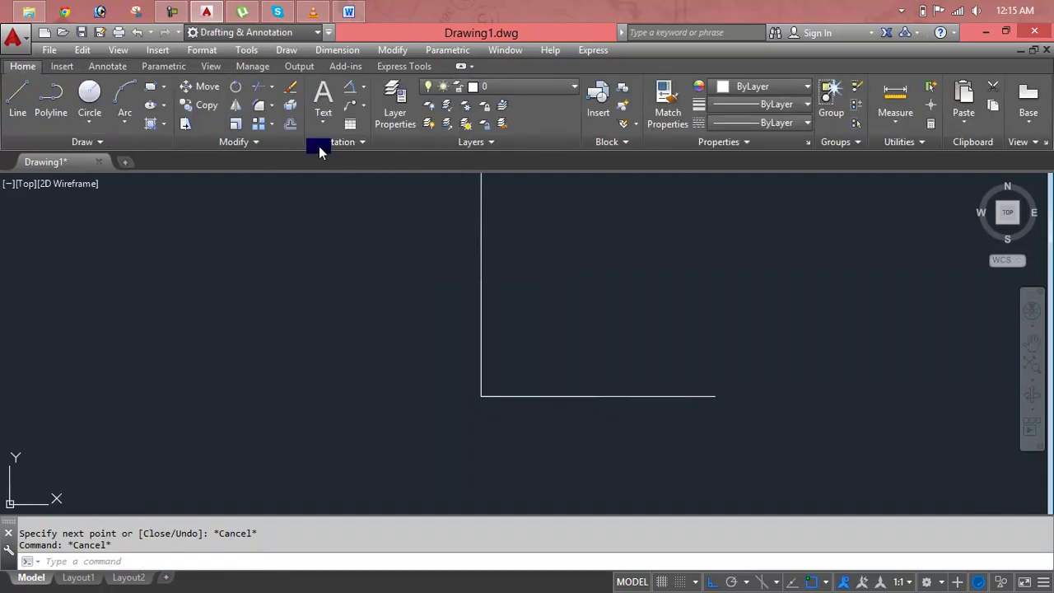
left_click(357, 89)
left_click(482, 318)
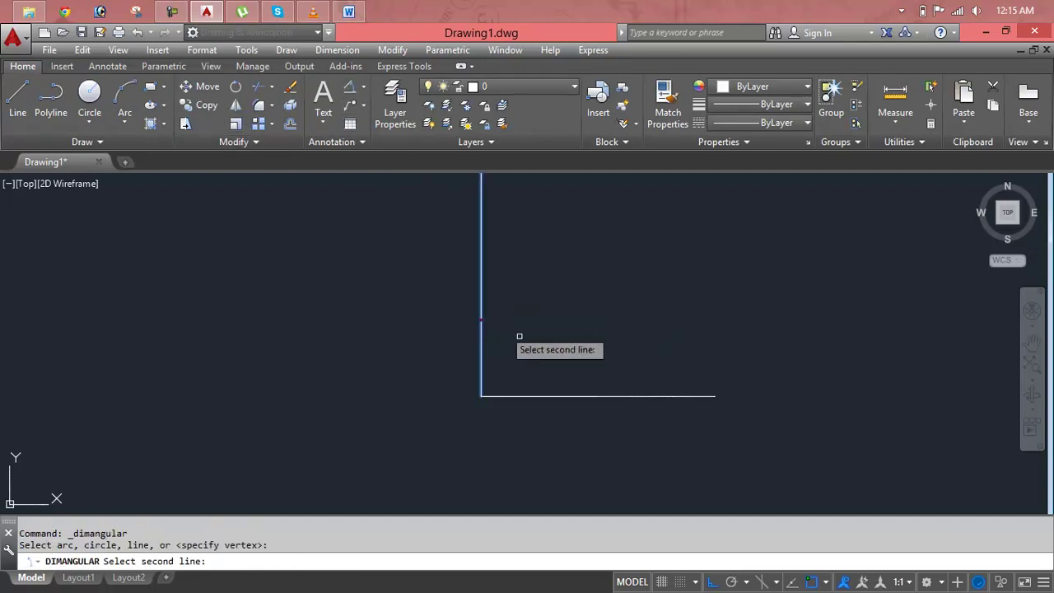
left_click(575, 395)
left_click(594, 332)
scroll(604, 311, "down", 5)
middle_click_drag(591, 297, 502, 324)
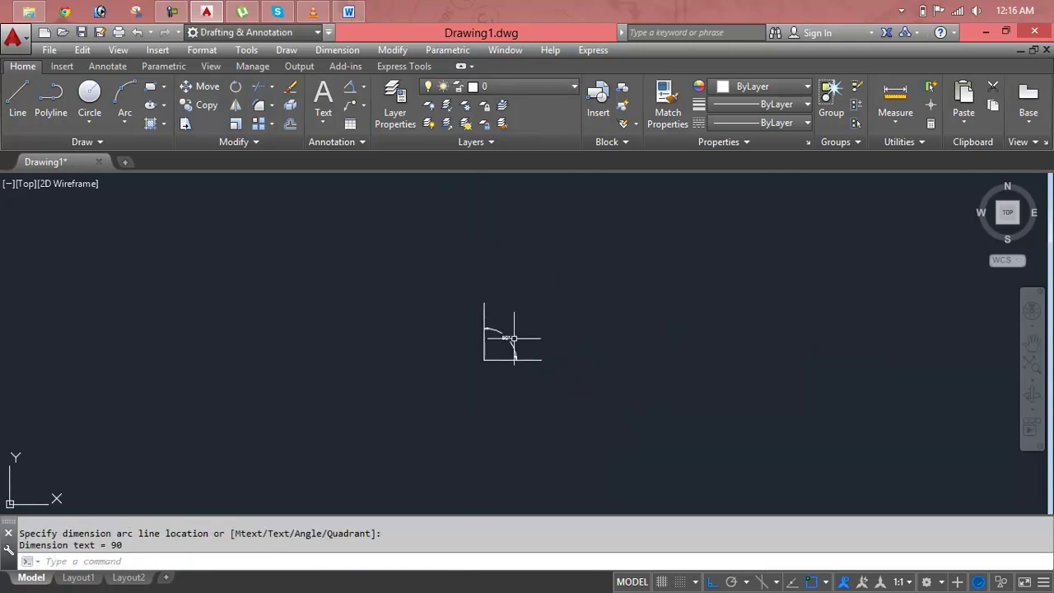
scroll(502, 324, "up", 5)
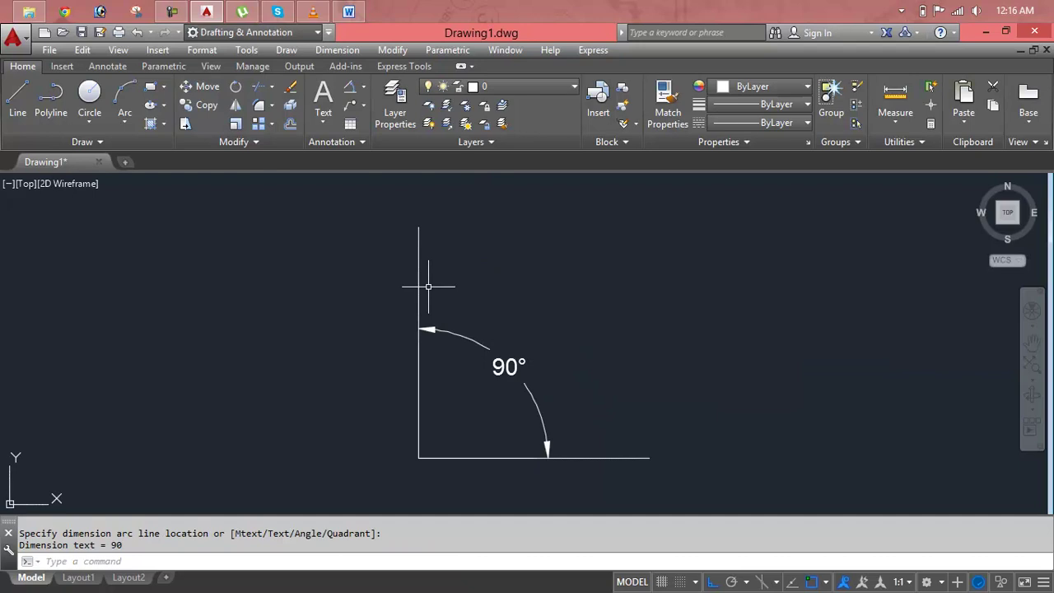
key("Escape")
key("Escape")
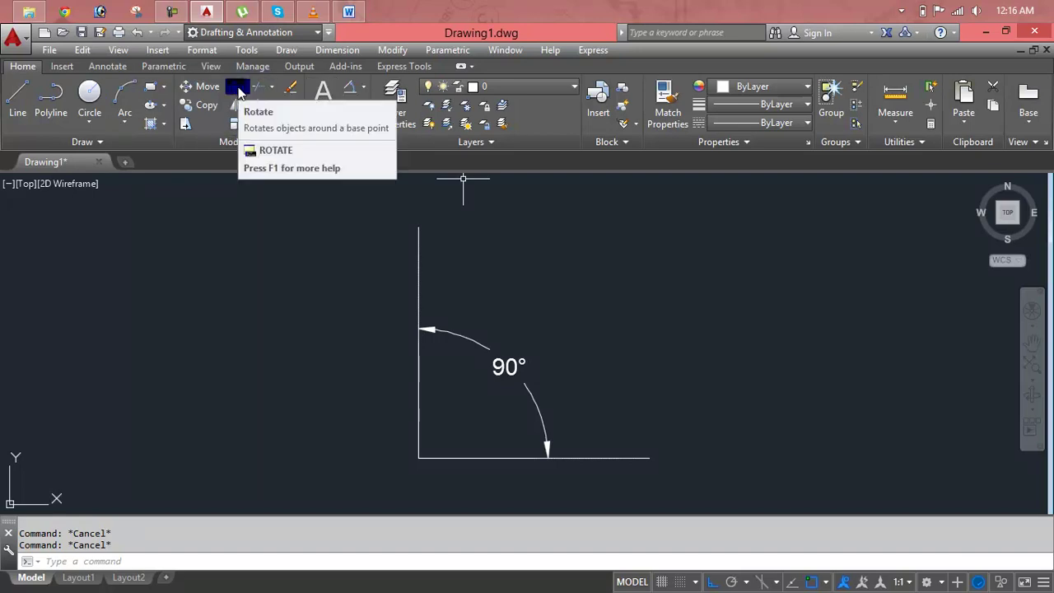
Start rotating the vertical line about its top end, then cancel the rotation.
left_click(393, 54)
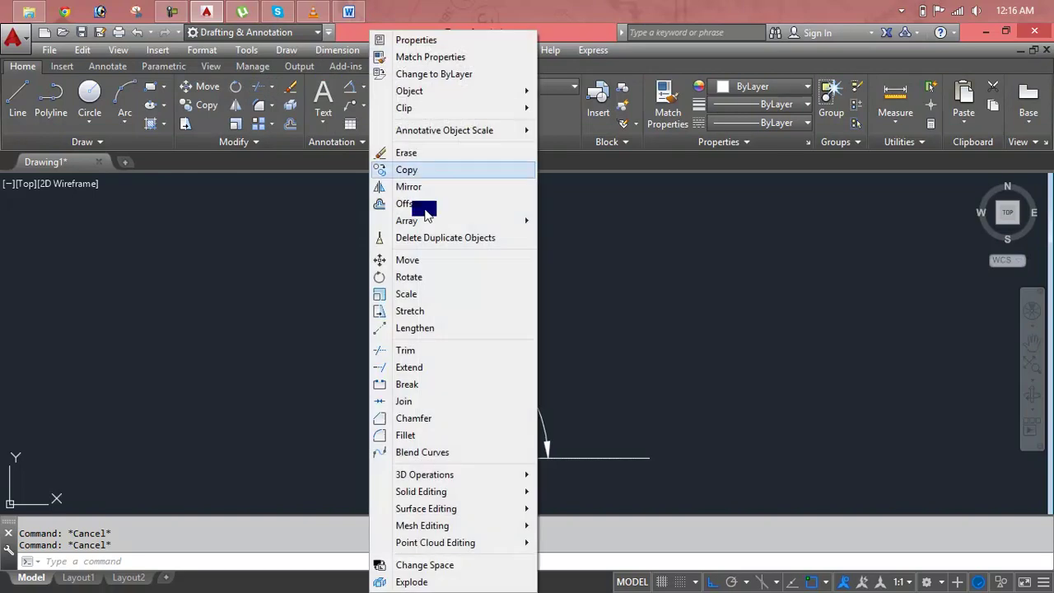
left_click(428, 280)
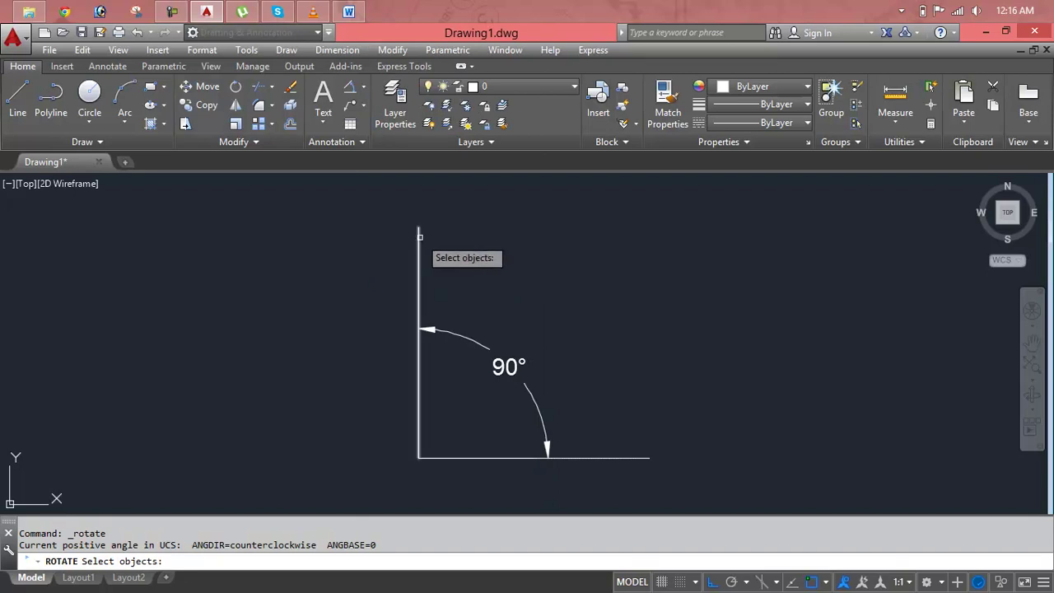
left_click(420, 236)
key("Return")
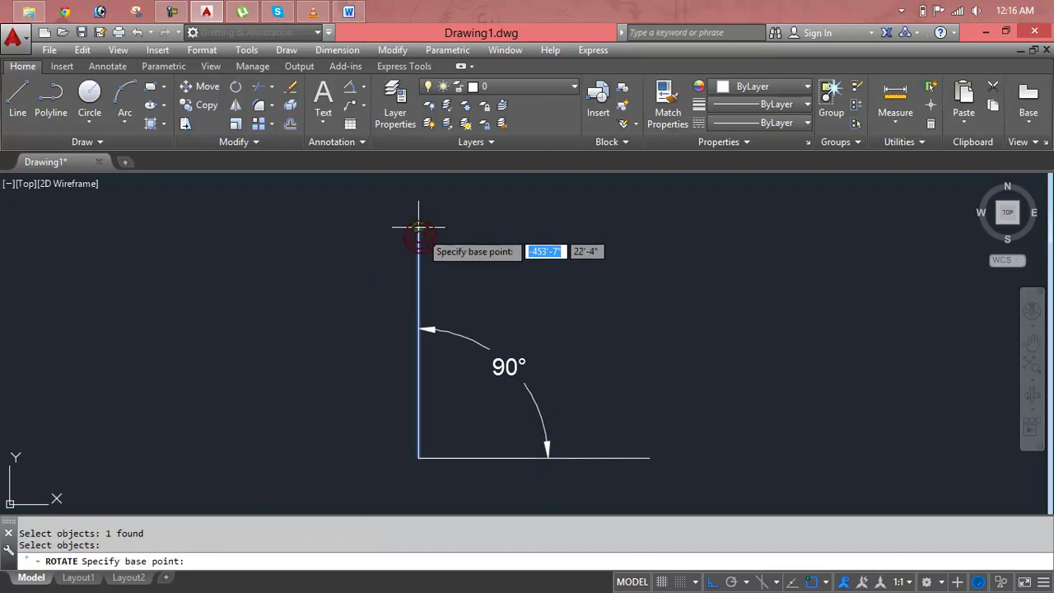
left_click(418, 226)
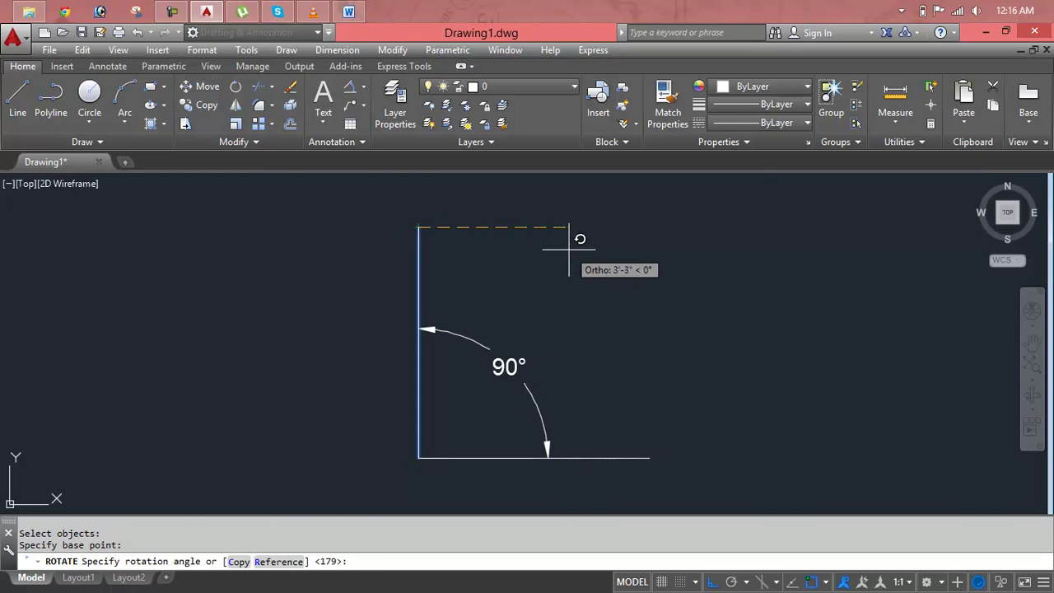
key("F8")
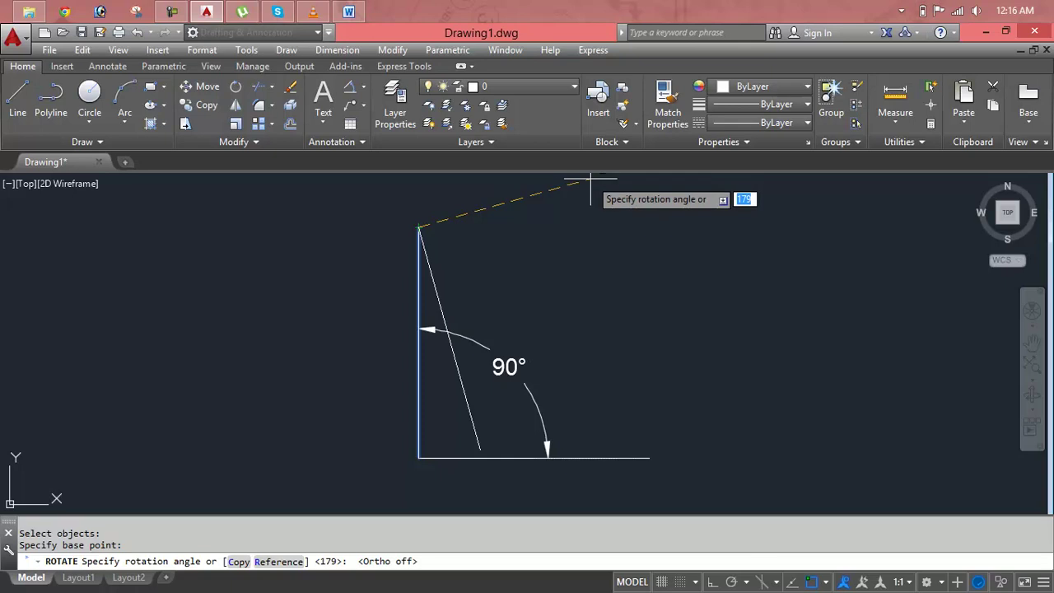
key("Escape")
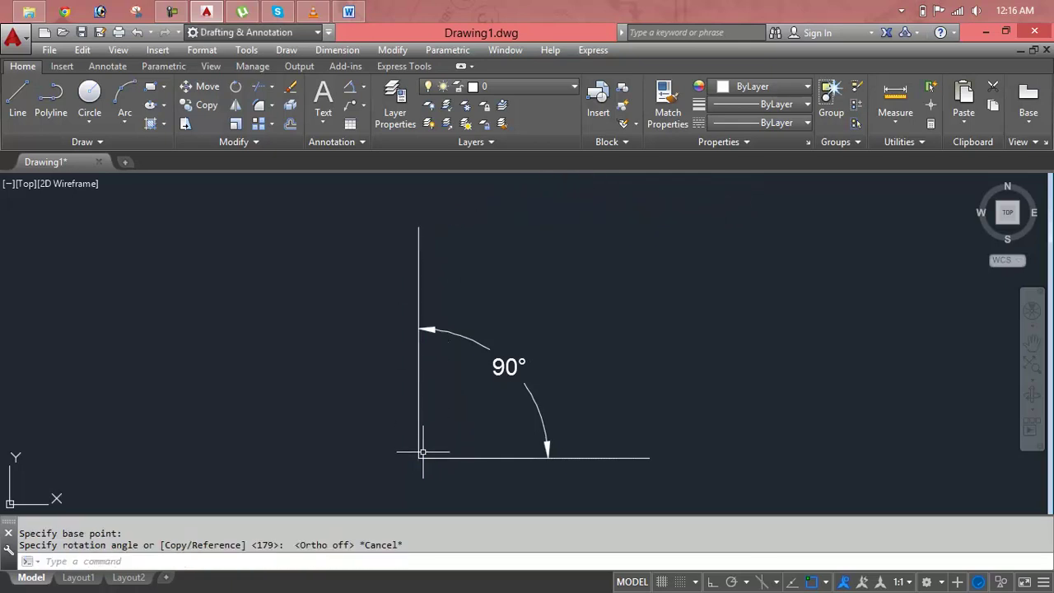
key("Escape")
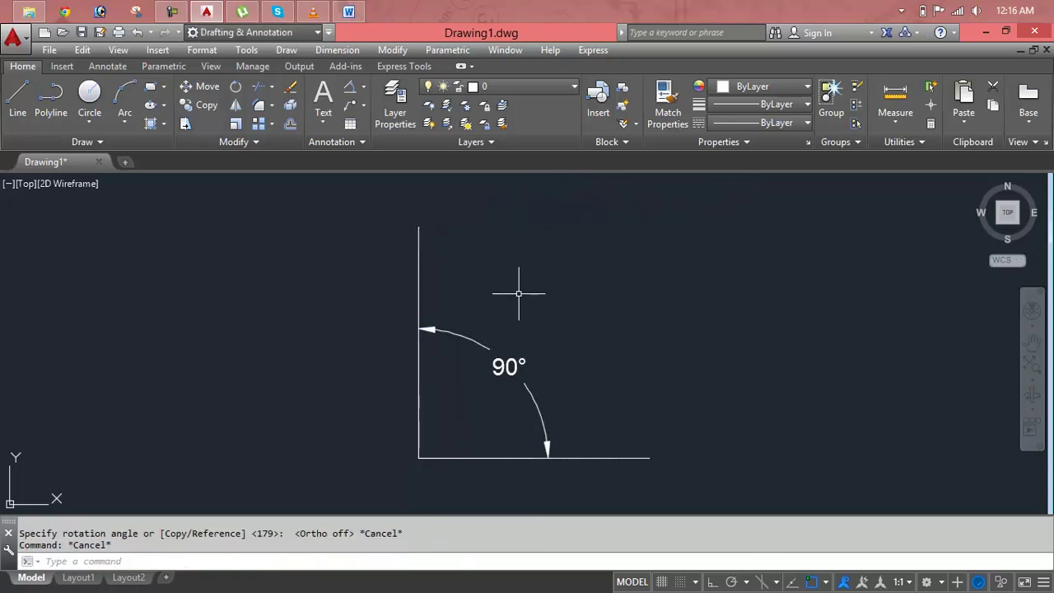
key("Escape")
type("M")
key("BackSpace")
Rotate the vertical line about the corner with RO so the dimension reads 136°.
type("ro")
key("Return")
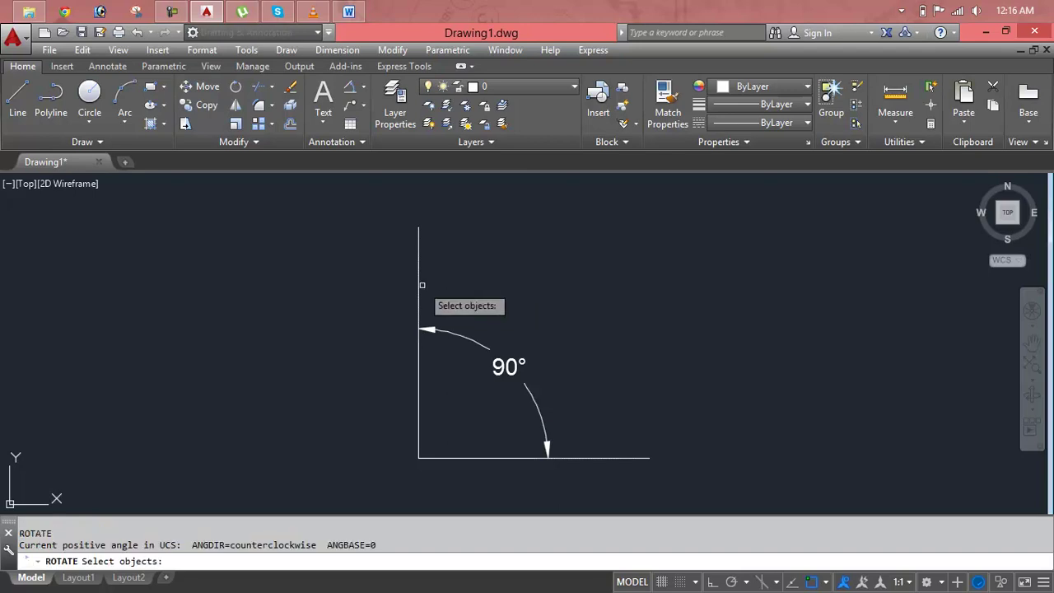
left_click(419, 284)
key("Return")
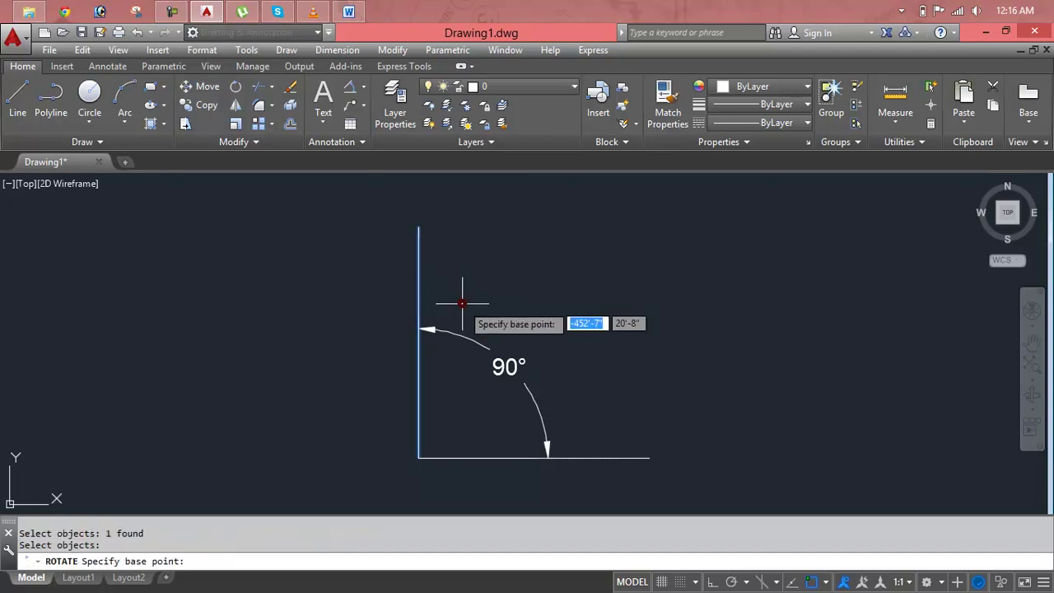
left_click(419, 459)
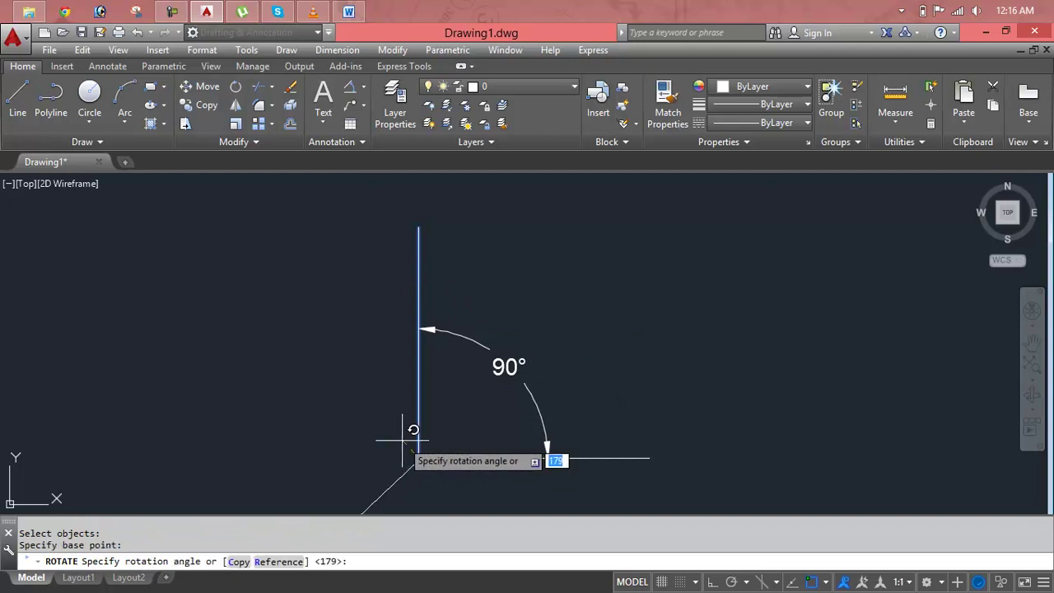
type("20")
key("Return")
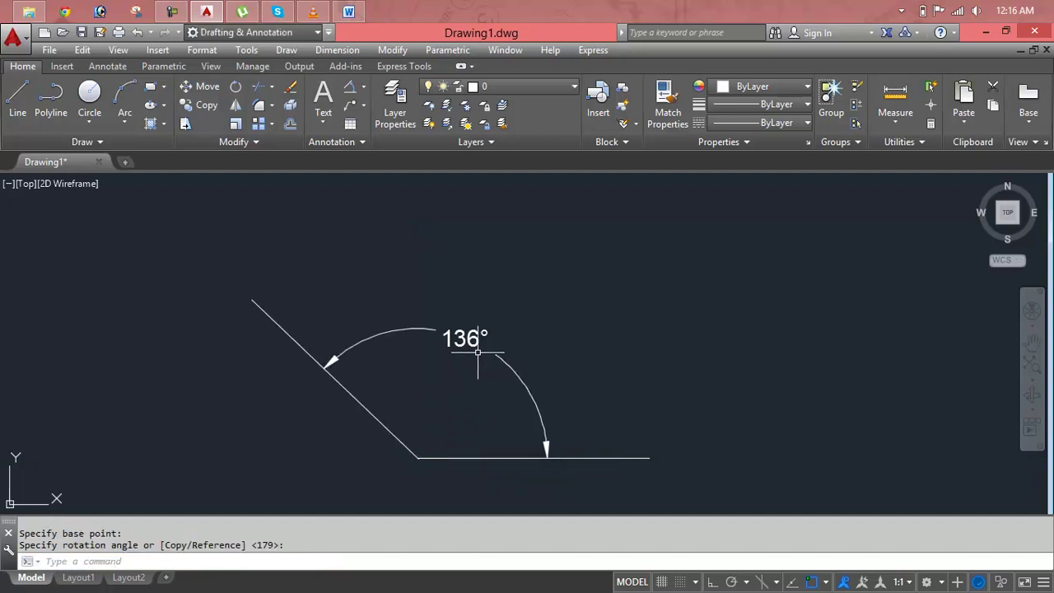
middle_click_drag(478, 352, 528, 287)
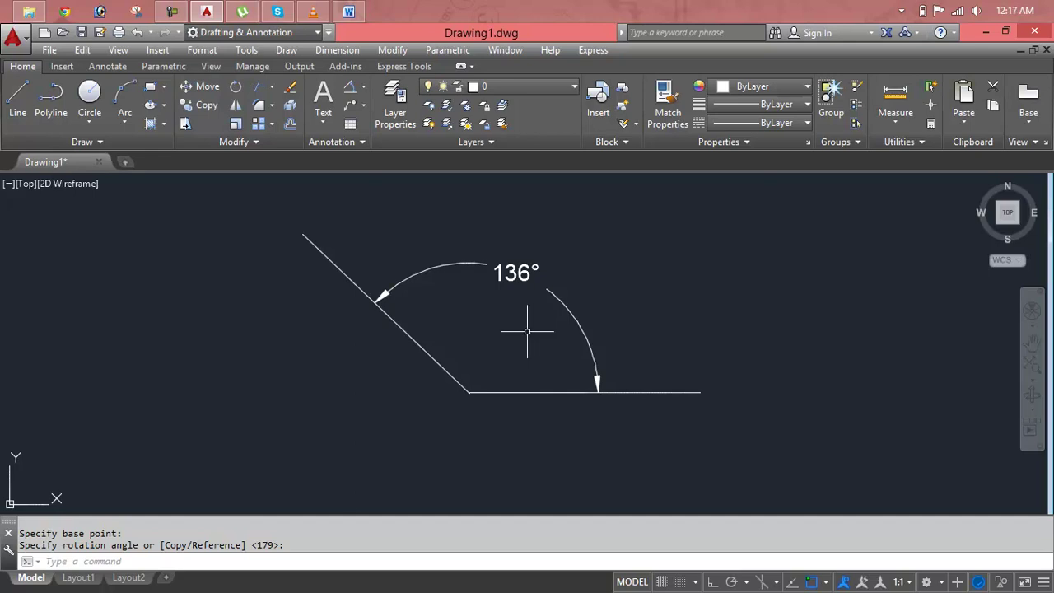
type("ro")
key("Return")
left_click(364, 289)
key("Return")
left_click(470, 391)
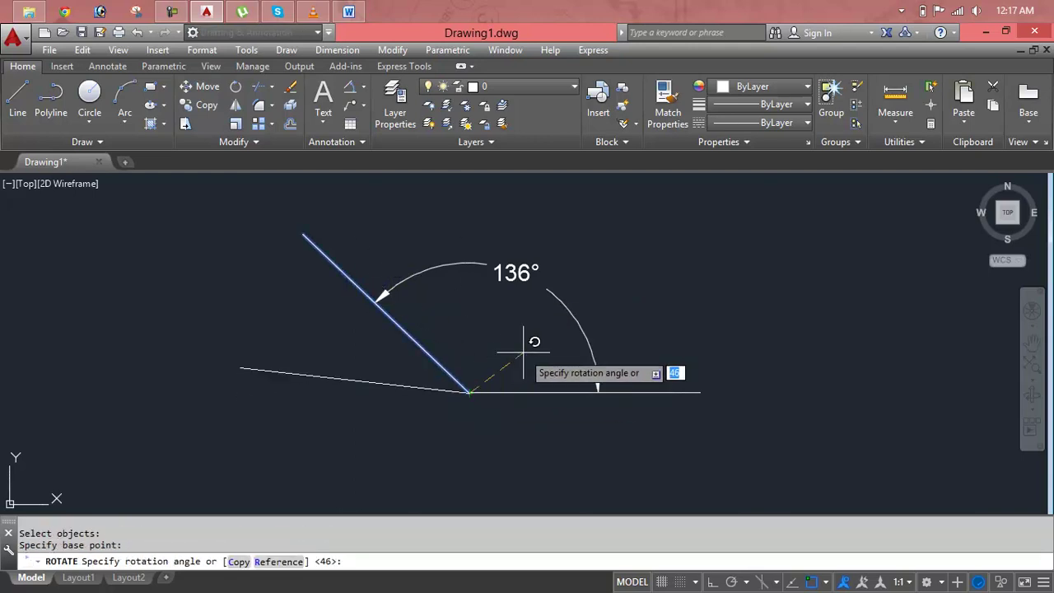
type("90")
key("Return")
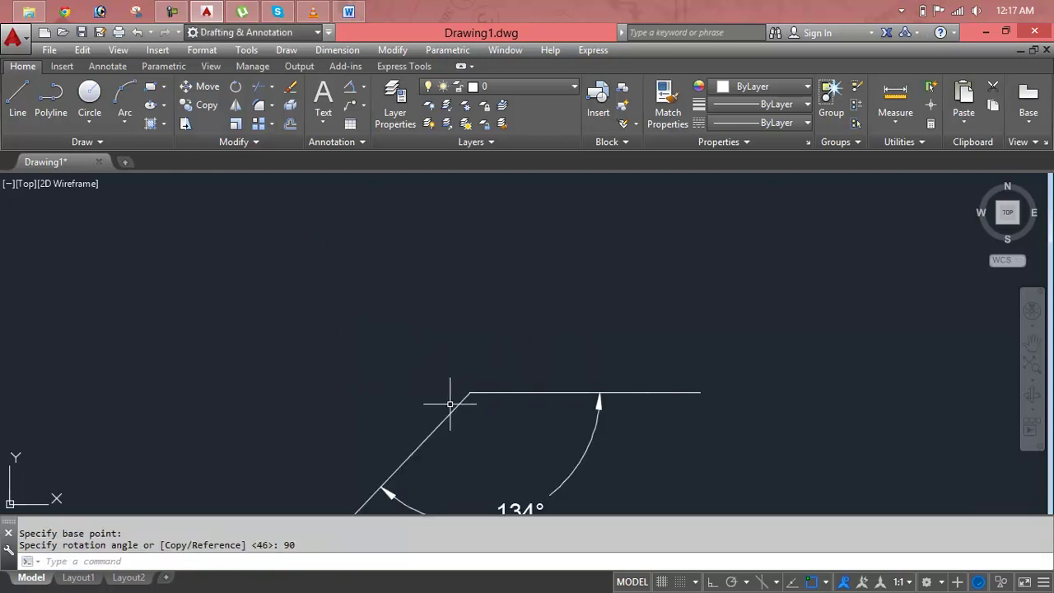
middle_click_drag(447, 404, 445, 298)
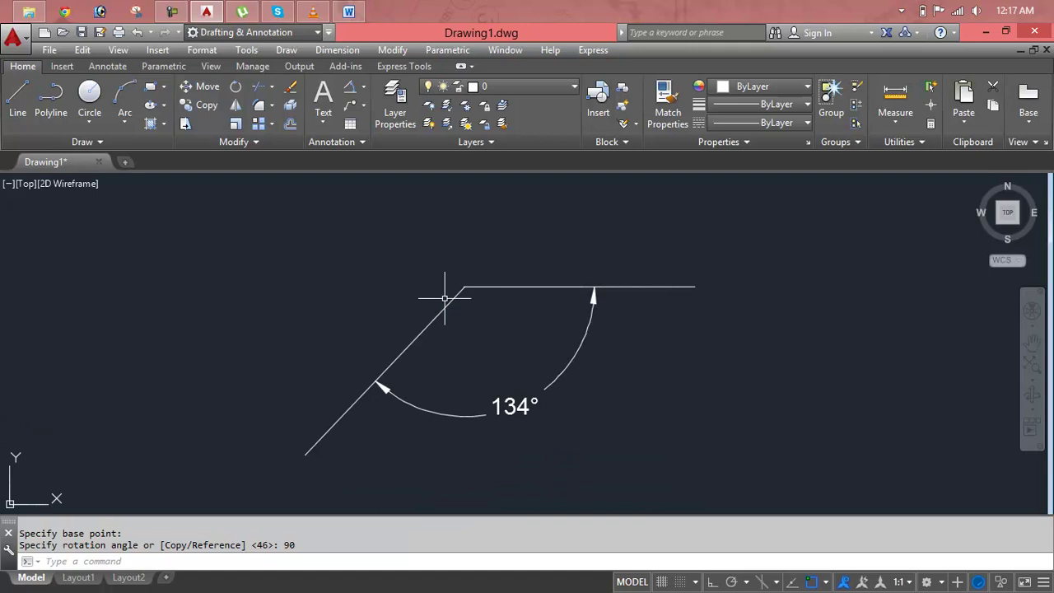
key("ctrl+z")
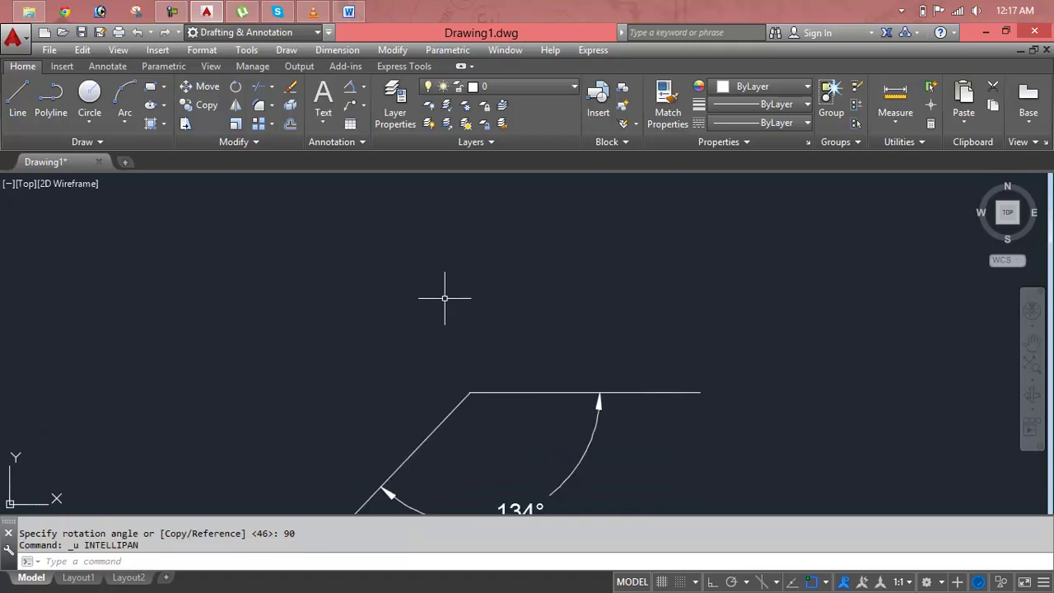
middle_click_drag(433, 308, 482, 192)
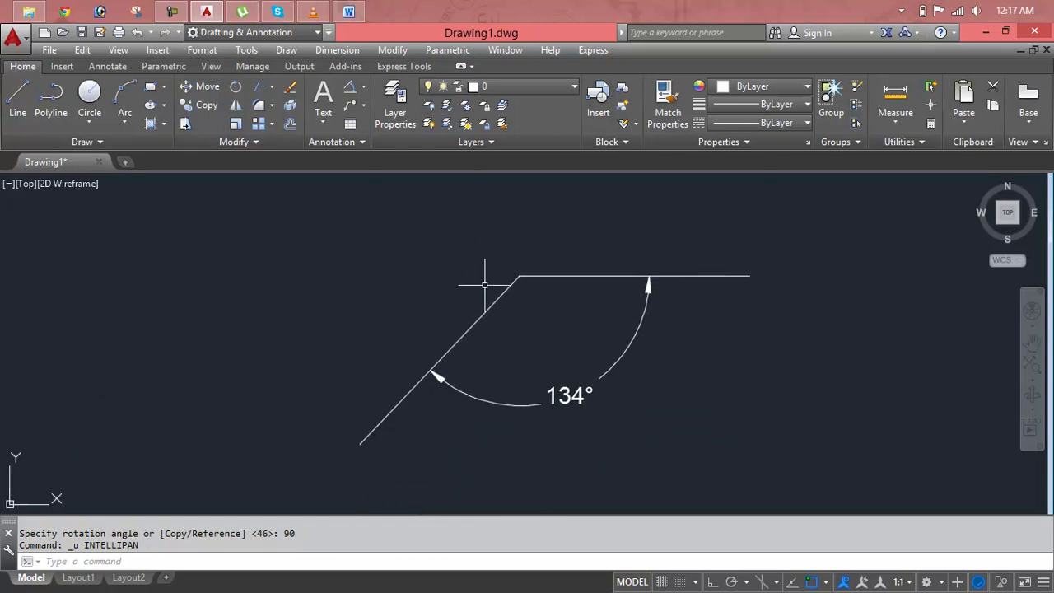
key("ctrl+z")
key("ctrl+z")
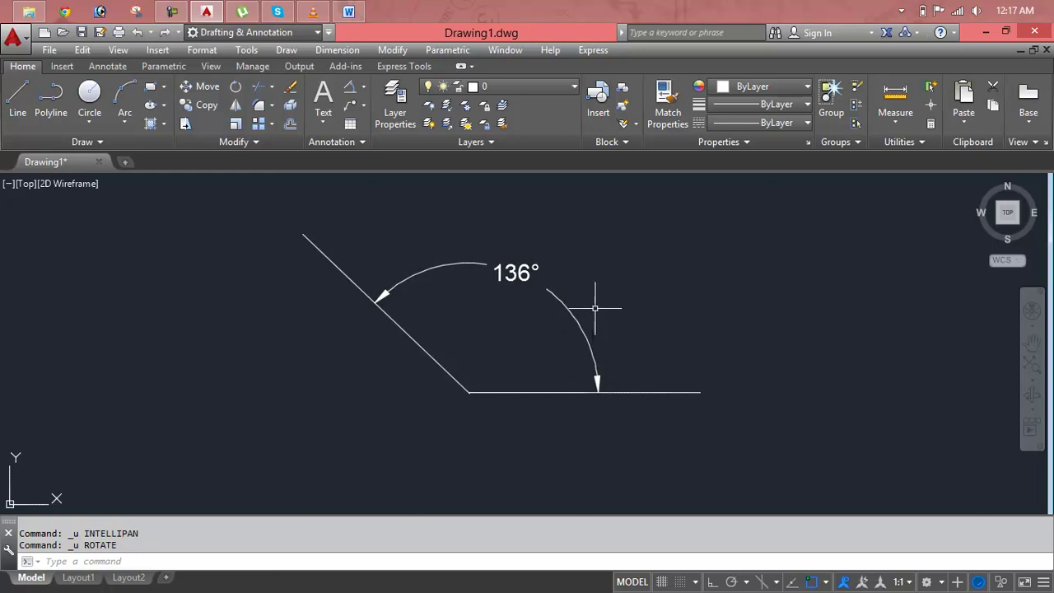
Rotate the slanted line about its lower endpoint by reference from 136° to 45°.
key("Escape")
key("Escape")
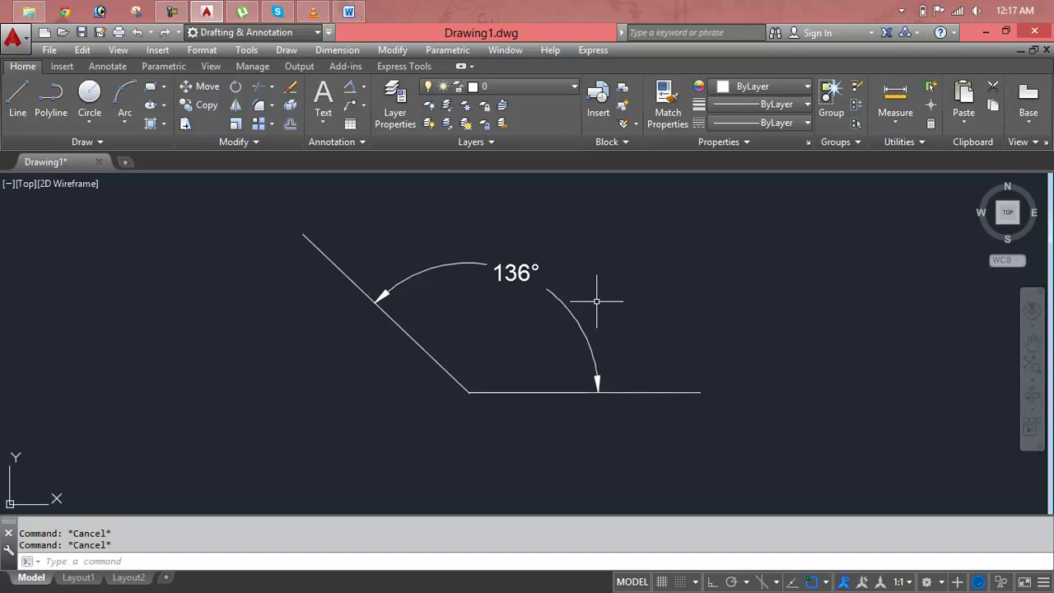
type("ro")
key("Return")
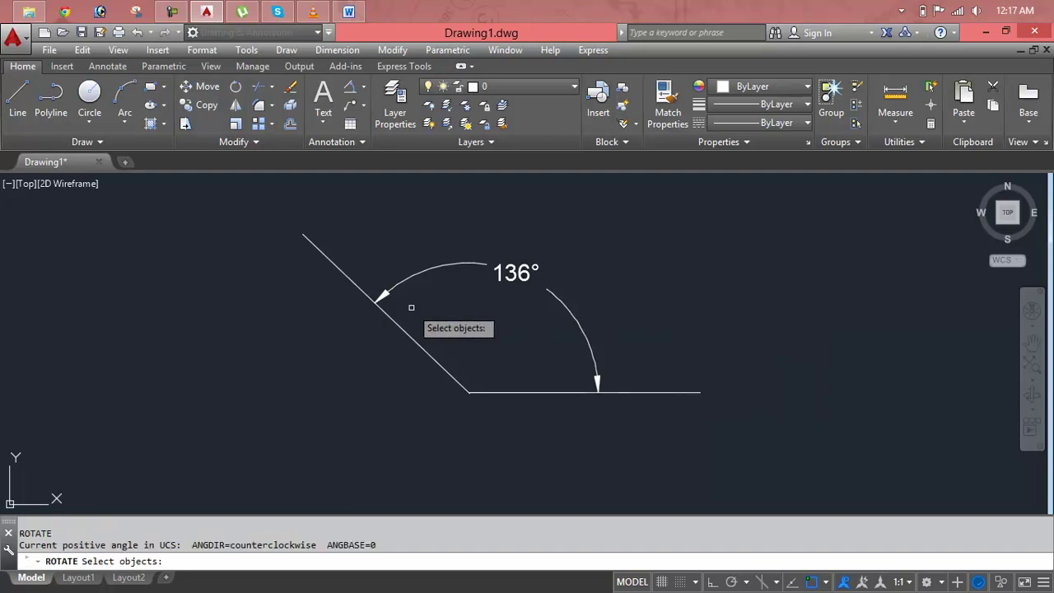
left_click(398, 326)
key("Return")
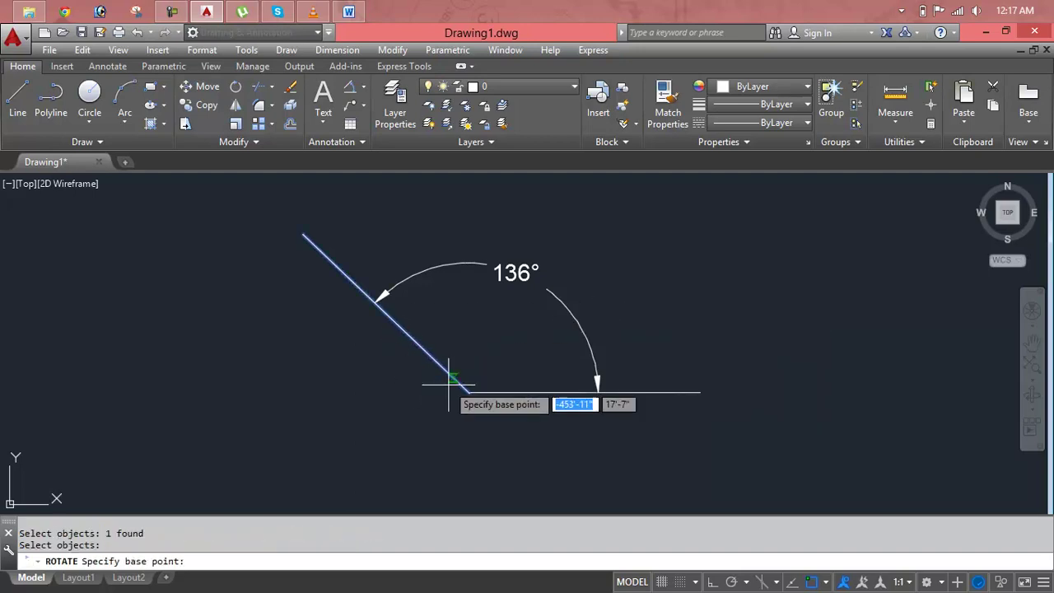
left_click(468, 392)
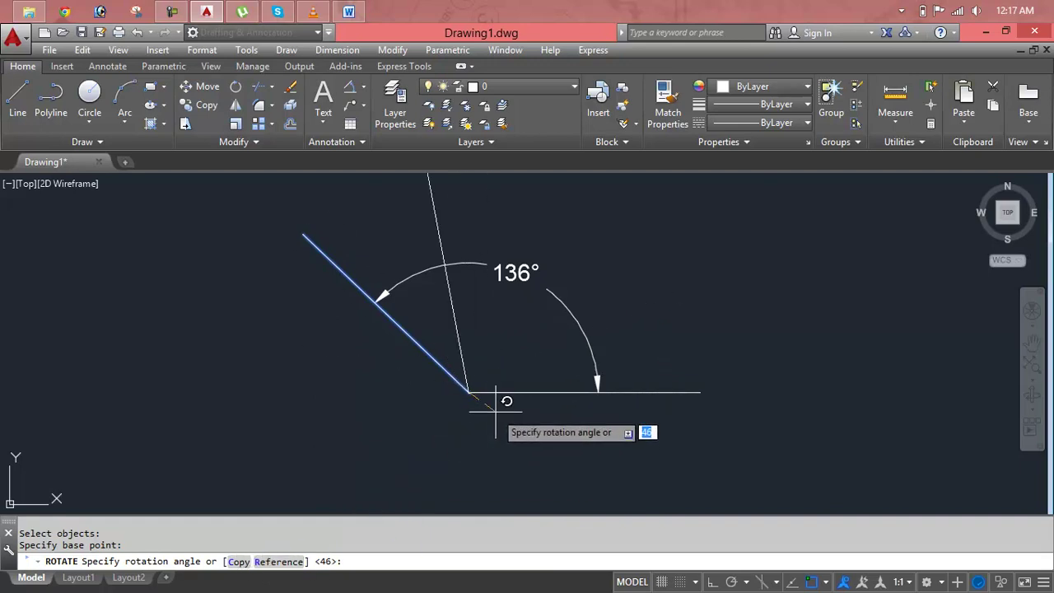
type("r")
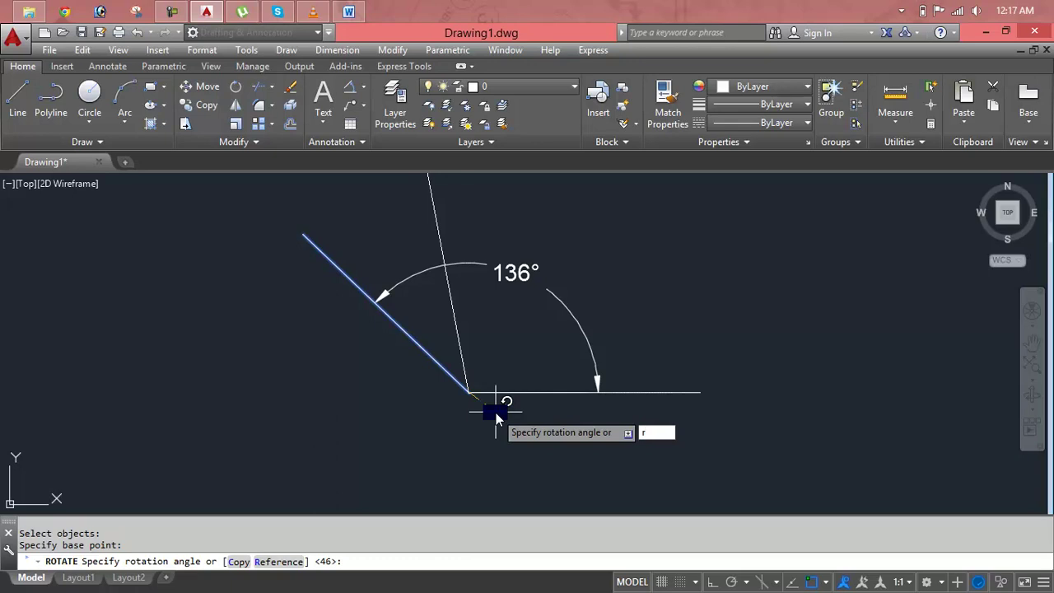
key("Return")
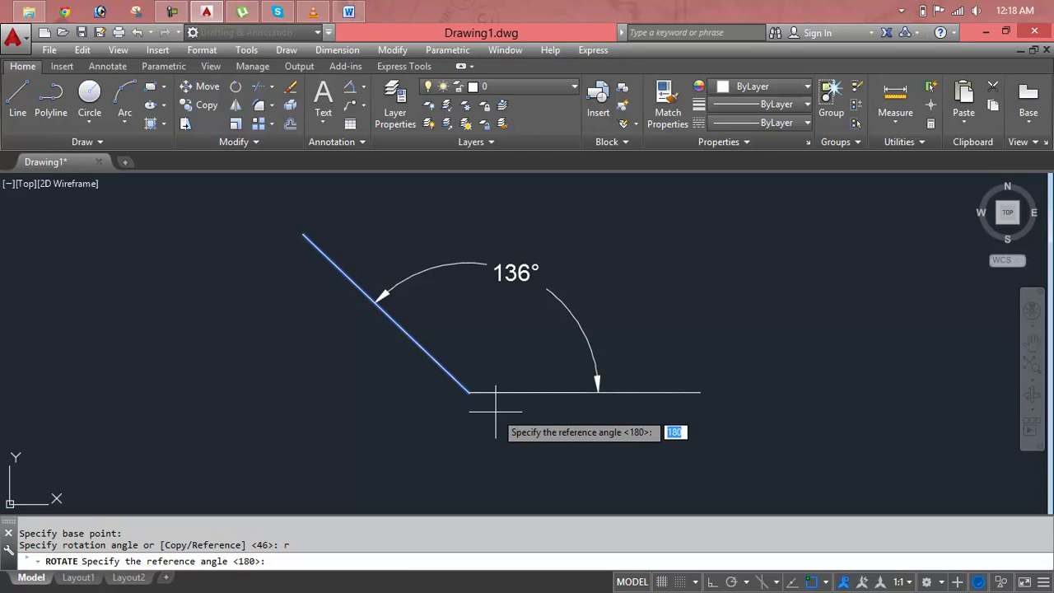
type("16")
key("Return")
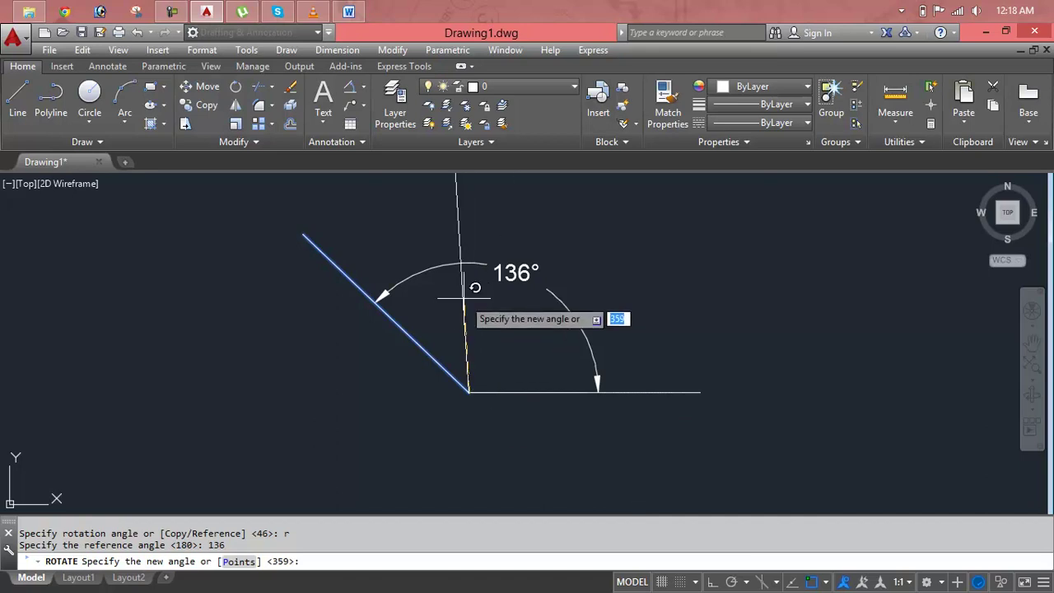
type("45")
key("Return")
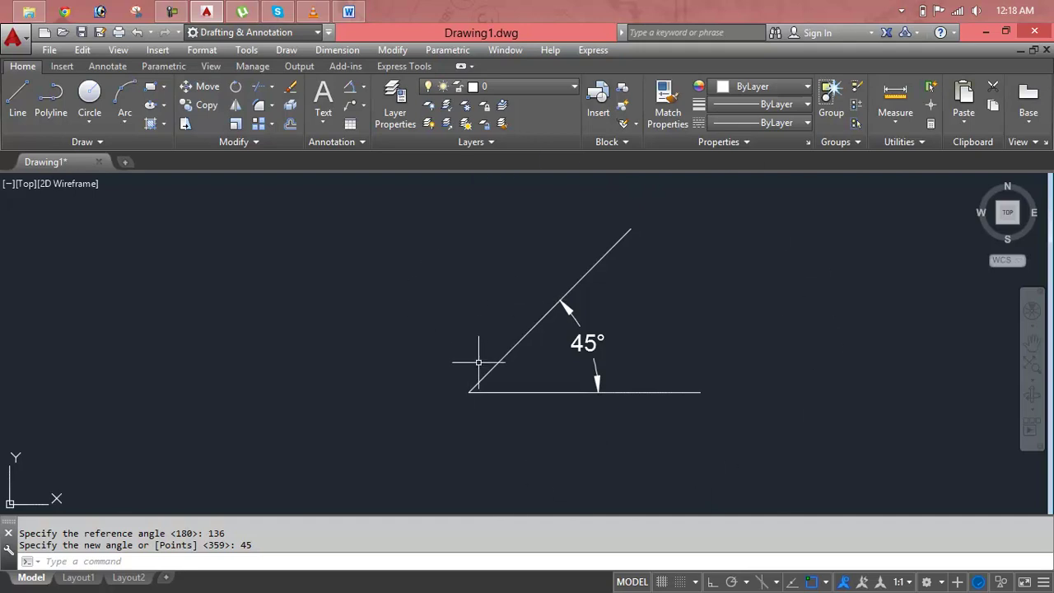
key("Escape")
key("Escape")
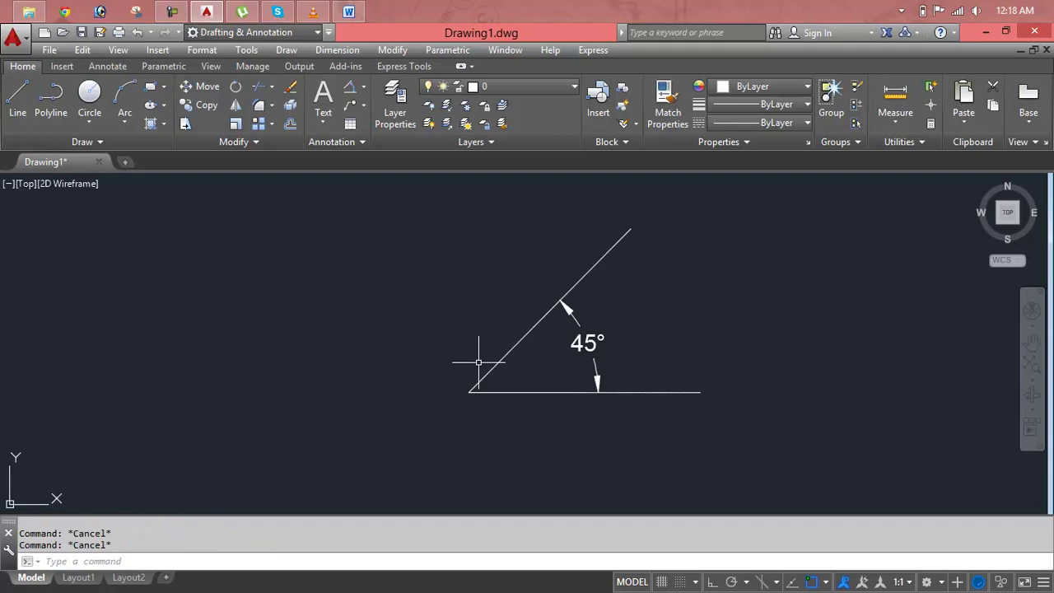
Rotate a copy of the 45° line by 90° about its lower endpoint.
type("ro")
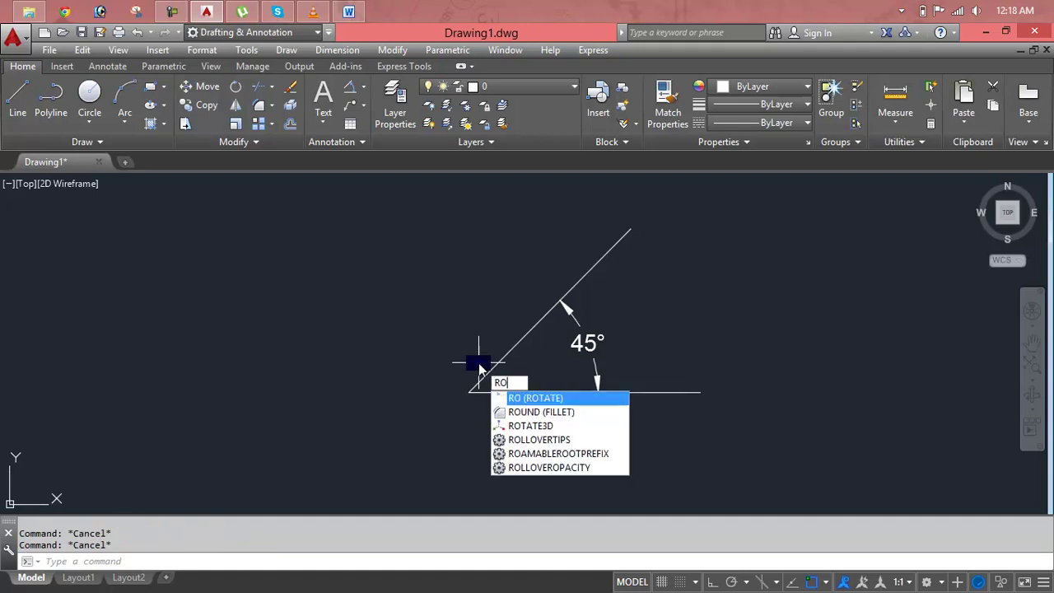
key("Return")
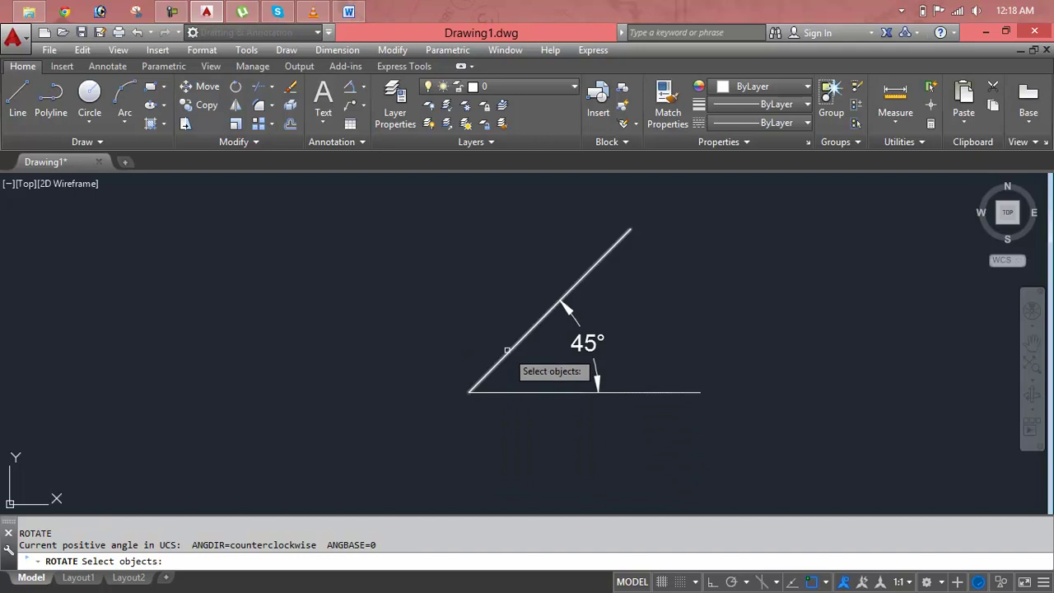
left_click(507, 355)
key("Return")
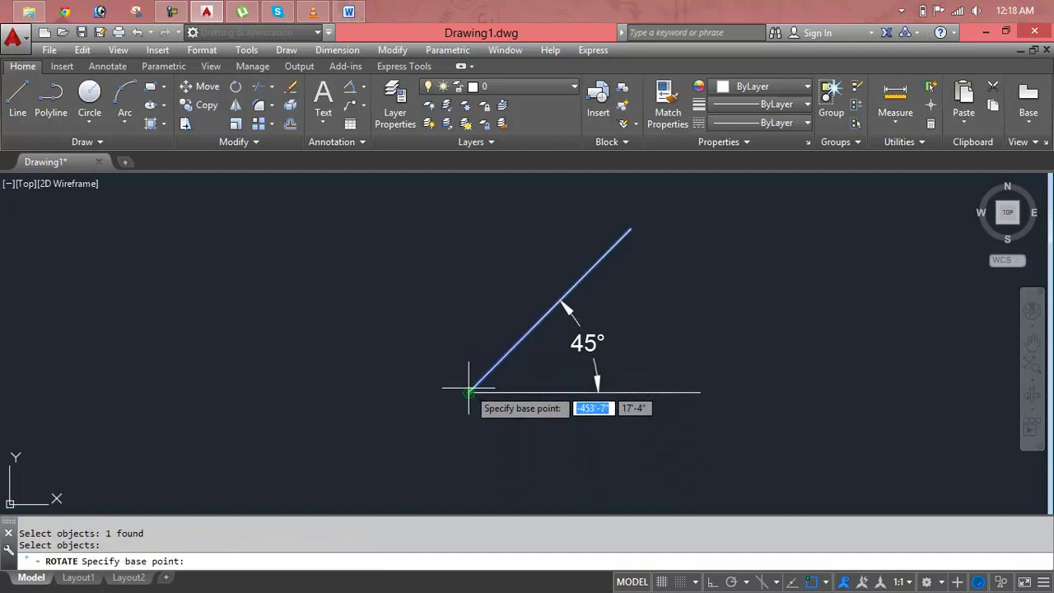
left_click(470, 387)
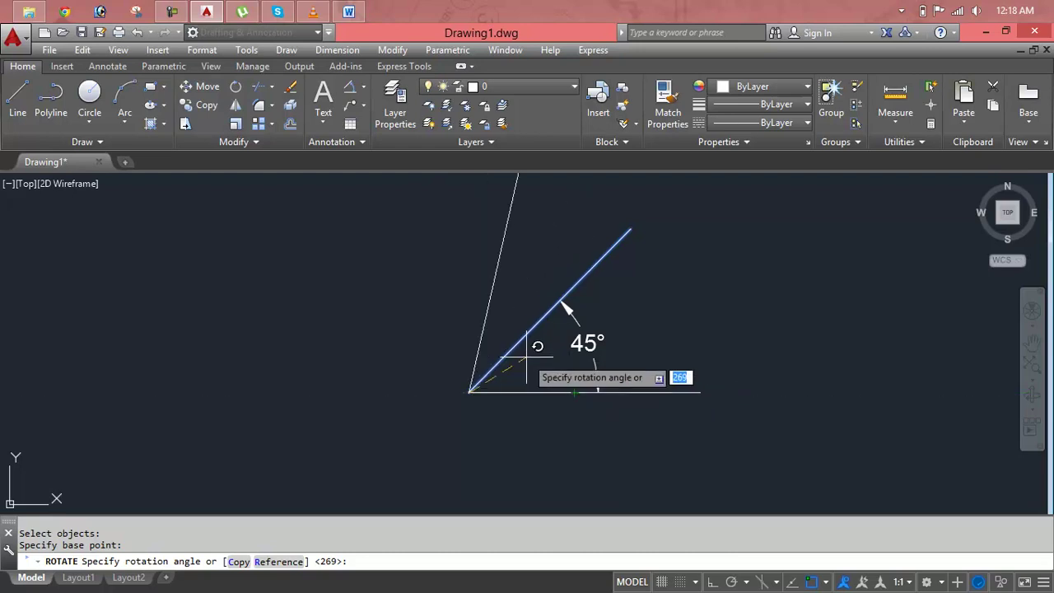
type("c")
key("Return")
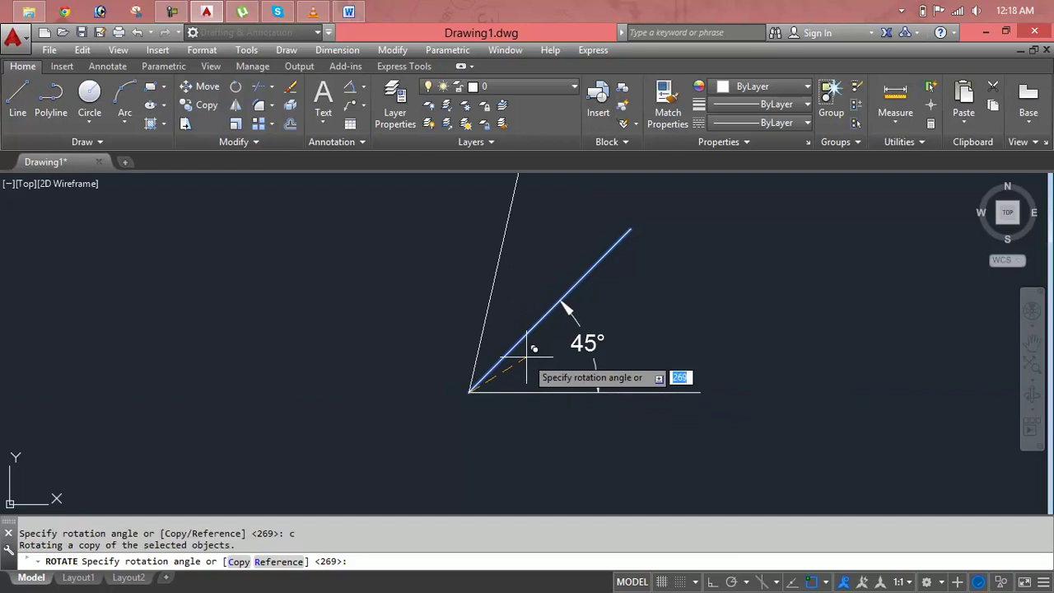
type("90")
key("Return")
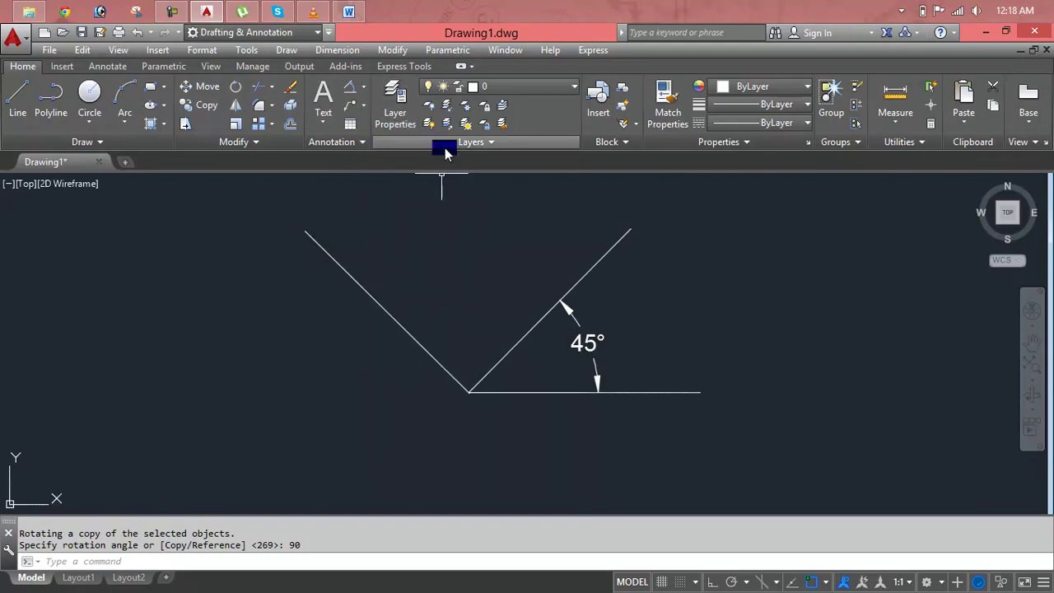
Add a 90° angular dimension between the left and right diagonal lines.
left_click(352, 93)
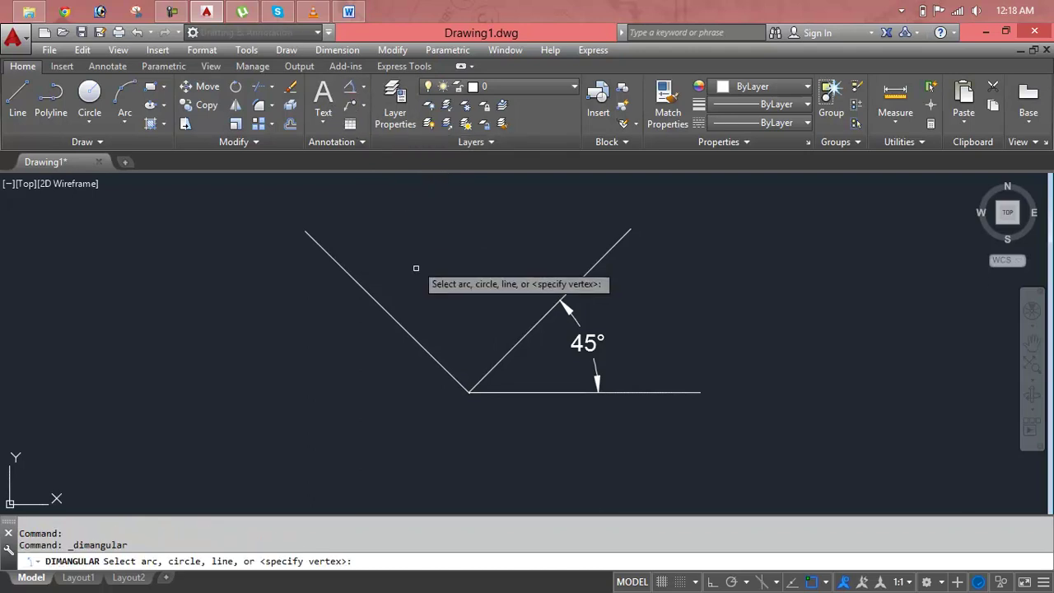
left_click(418, 343)
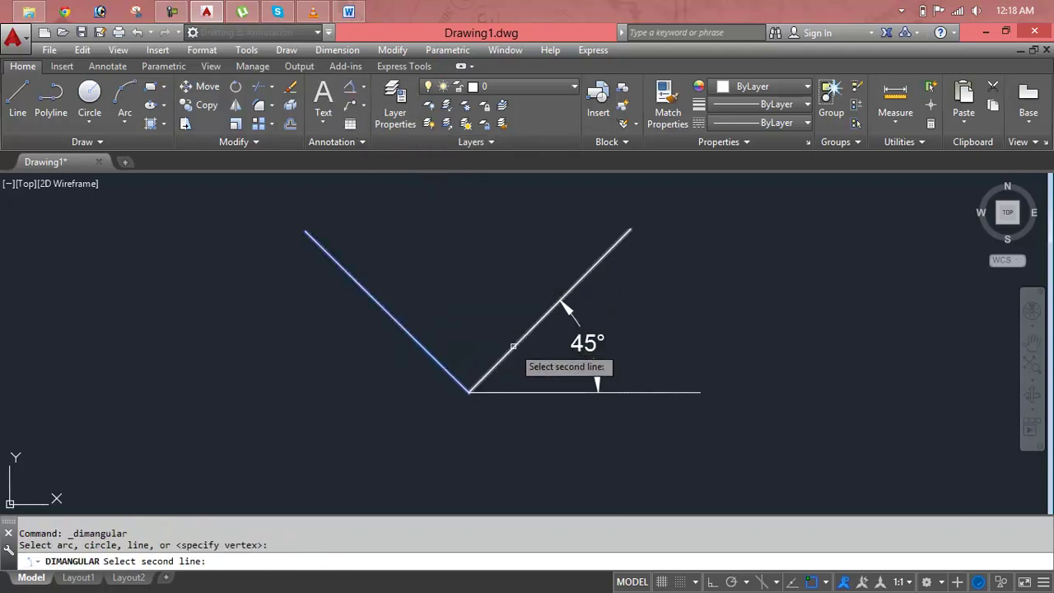
left_click(513, 347)
left_click(561, 293)
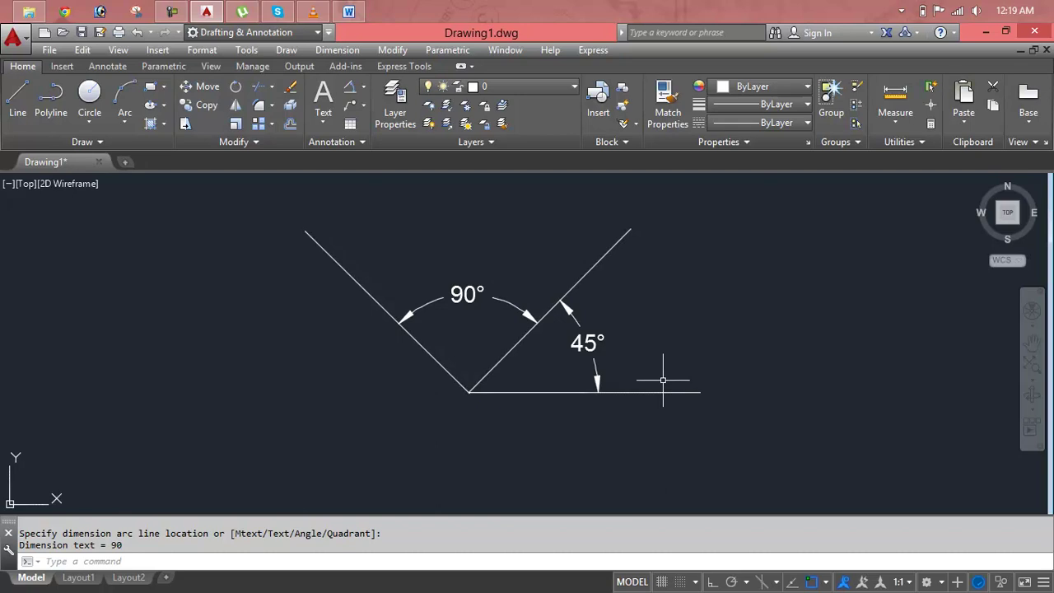
key("Escape")
key("Escape")
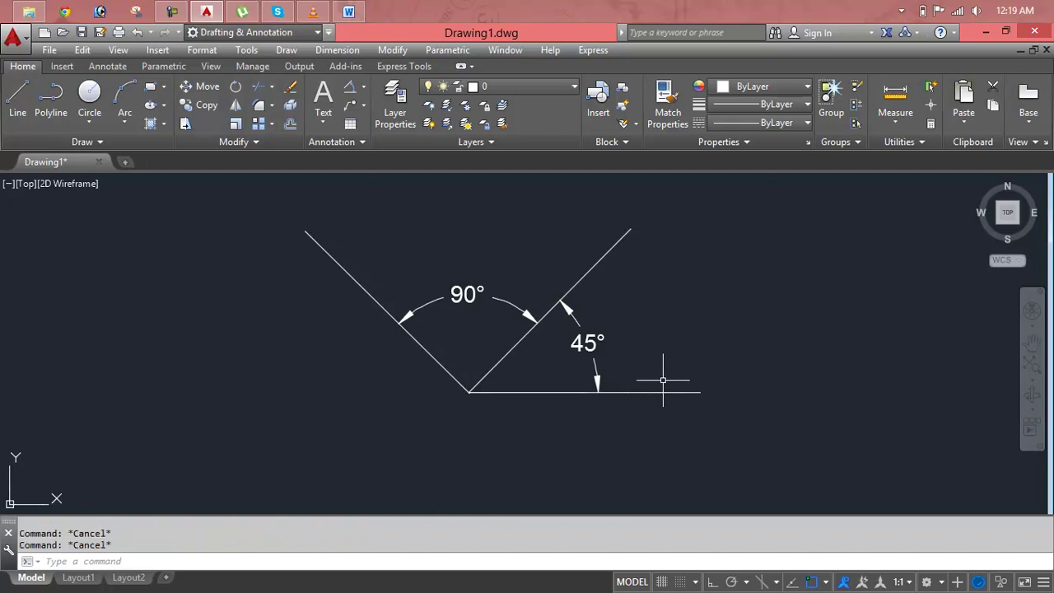
left_click(689, 306)
Erase the V-shaped lines and their angle dimensions.
left_click(449, 372)
key("Delete")
left_click(530, 341)
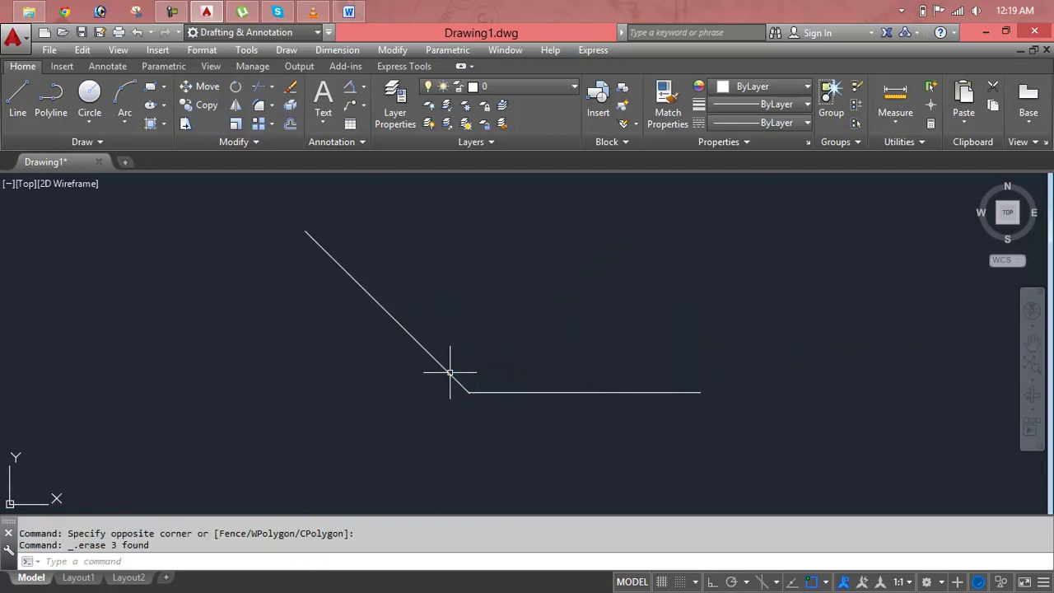
left_click(428, 388)
key("Delete")
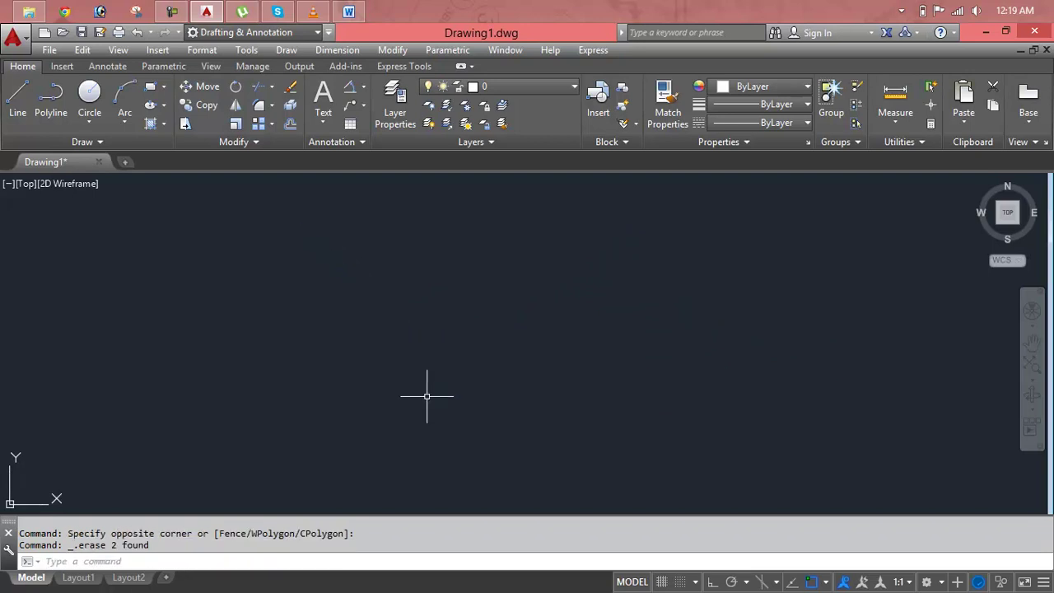
key("Escape")
key("Escape")
Draw a tall, narrow upright rectangle with REC.
type("rec")
key("Return")
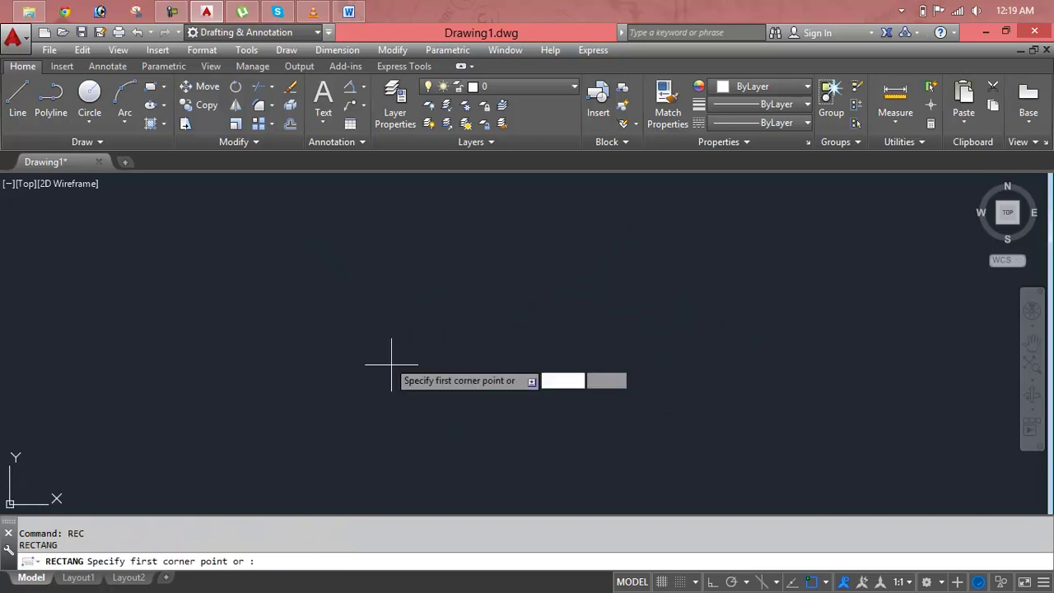
left_click(321, 271)
left_click(375, 443)
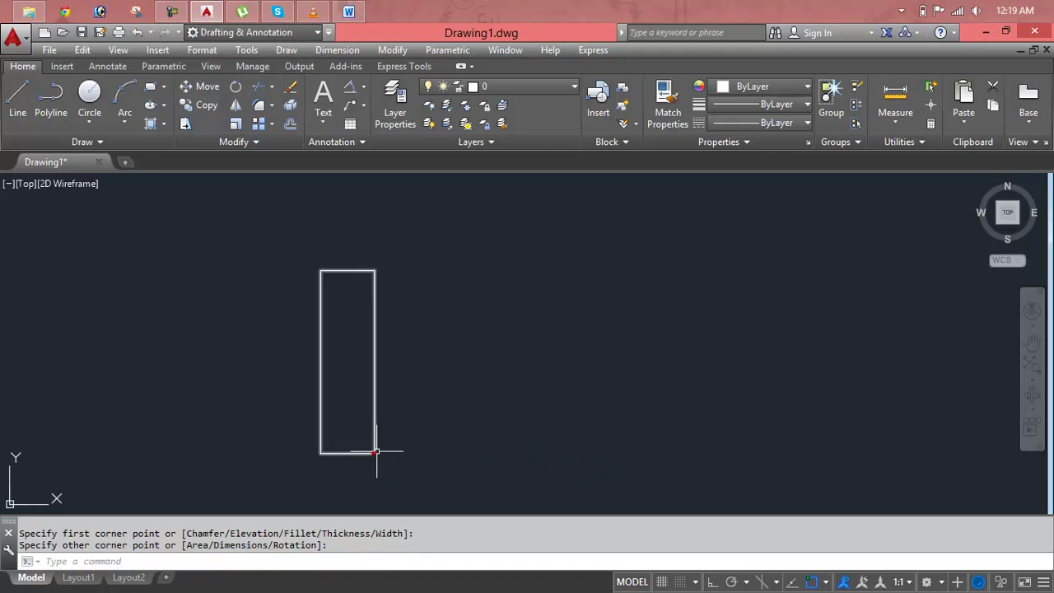
middle_click_drag(430, 400, 446, 334)
key("Escape")
key("Escape")
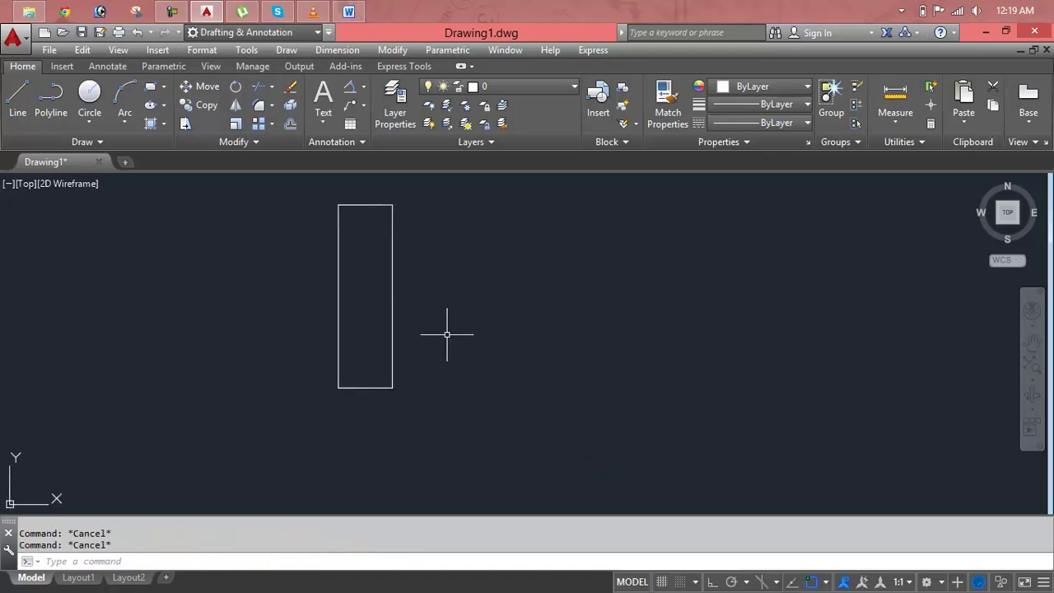
Rotate the rectangle 45° about its bottom-right corner with RO.
type("RO")
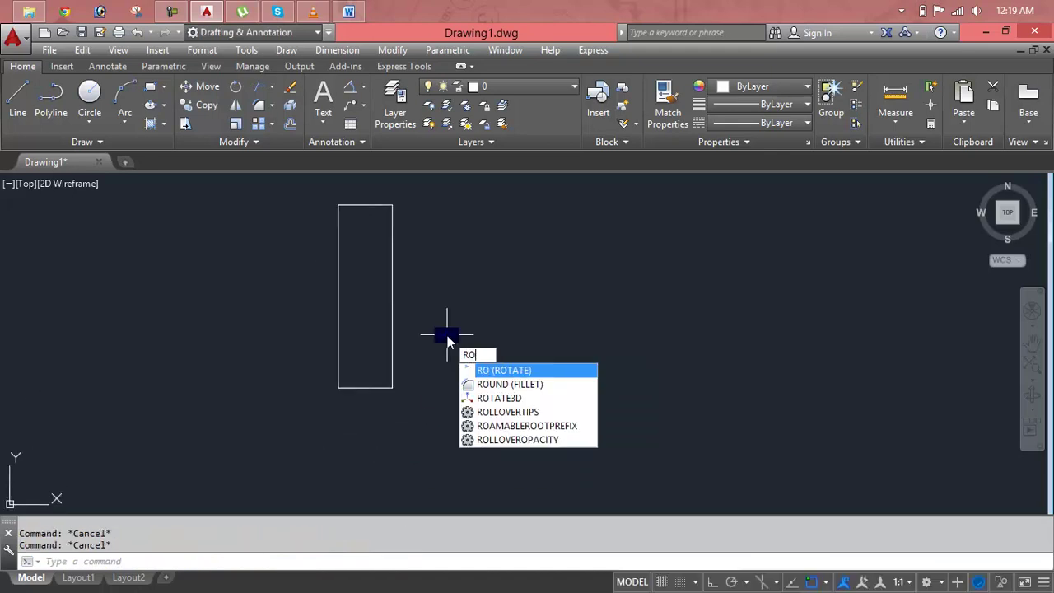
key("Return")
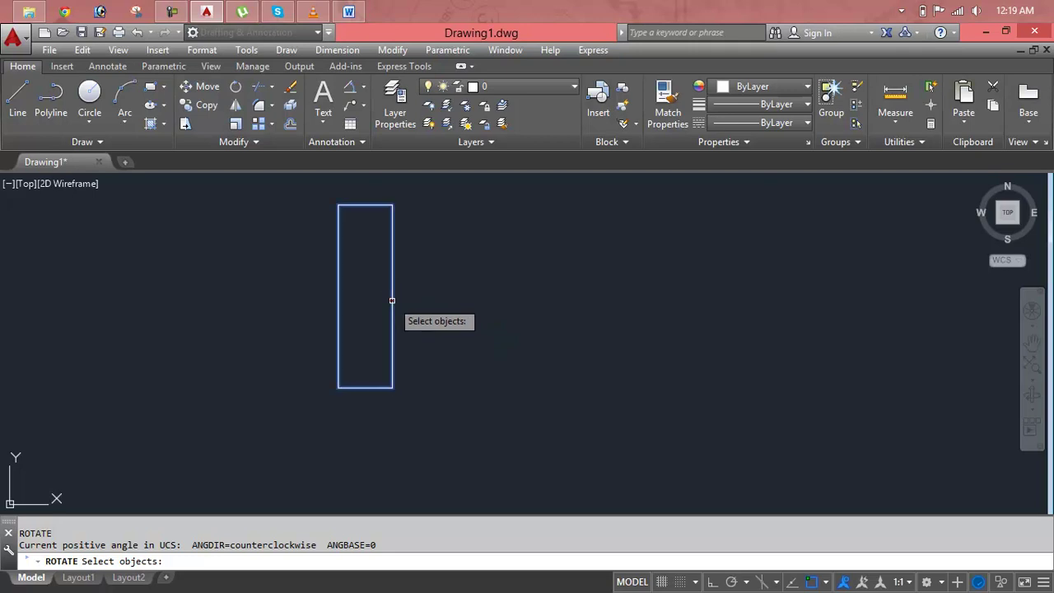
left_click(387, 293)
key("Return")
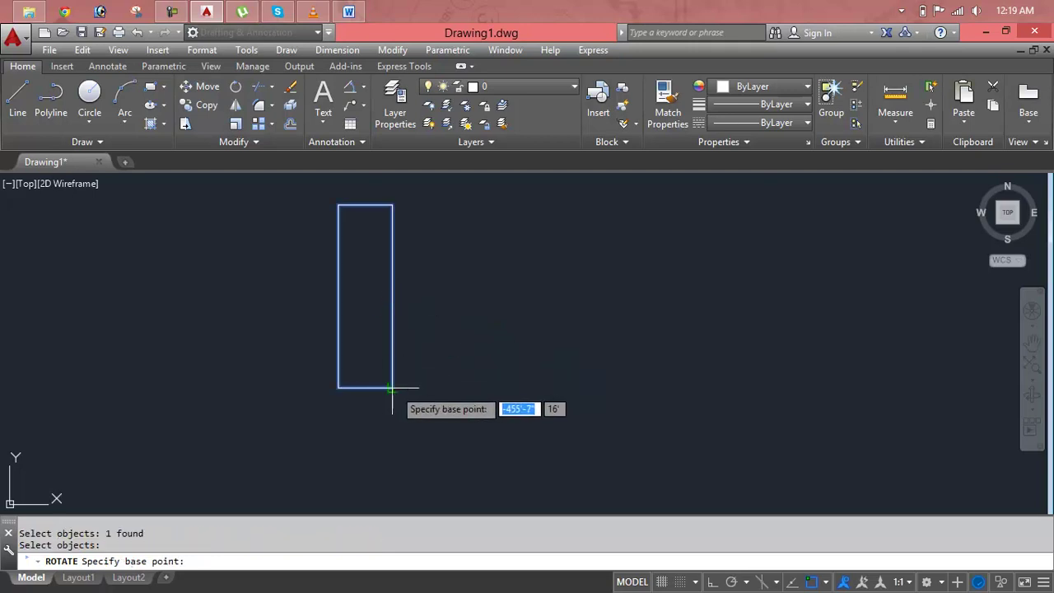
left_click(392, 387)
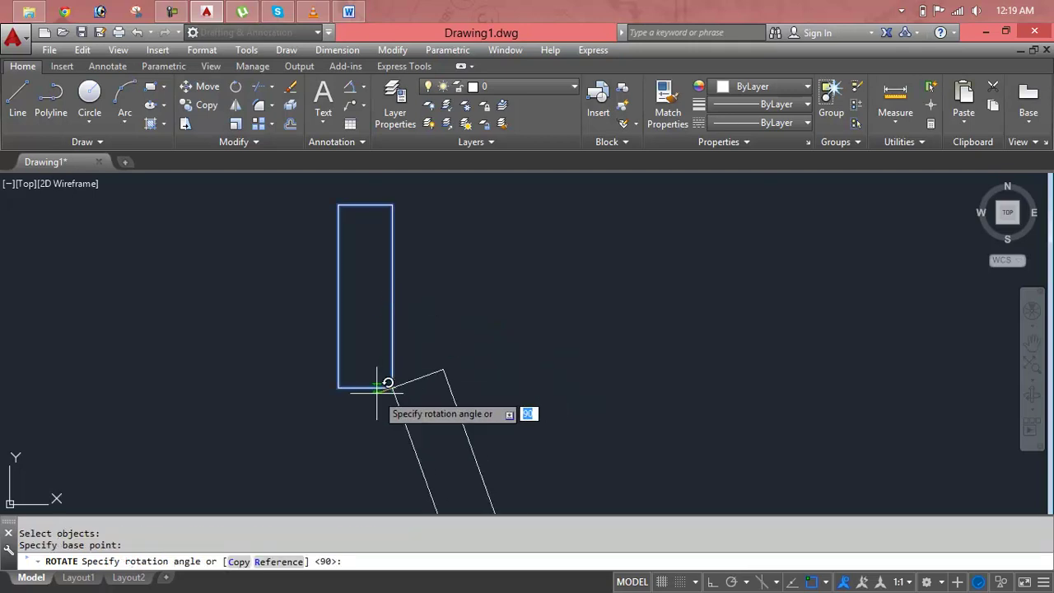
type("45")
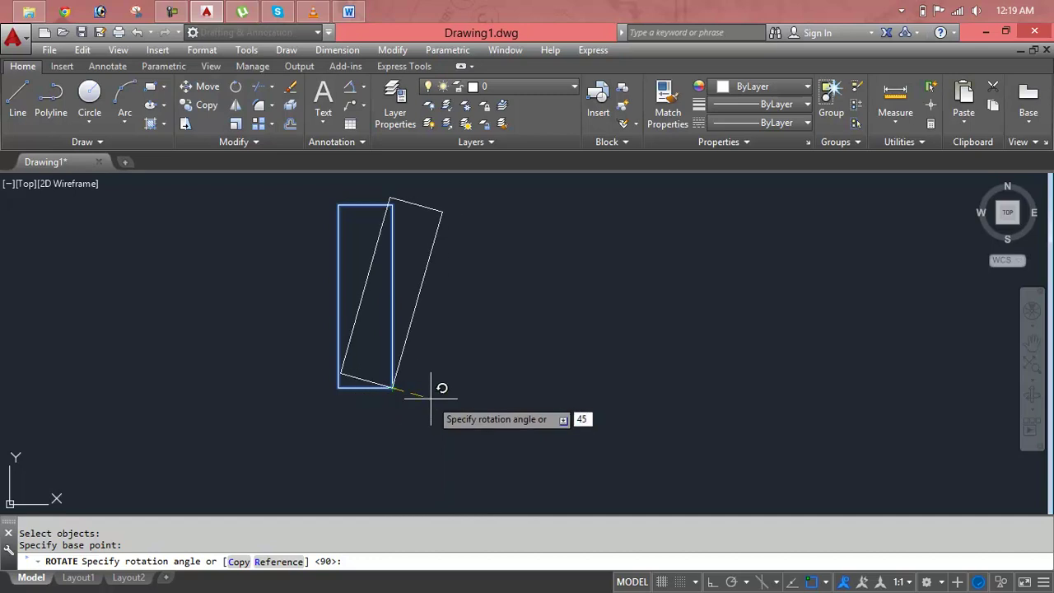
key("Return")
Pan the drawing up slightly and restart the ROTATE command.
middle_click_drag(430, 399, 431, 370)
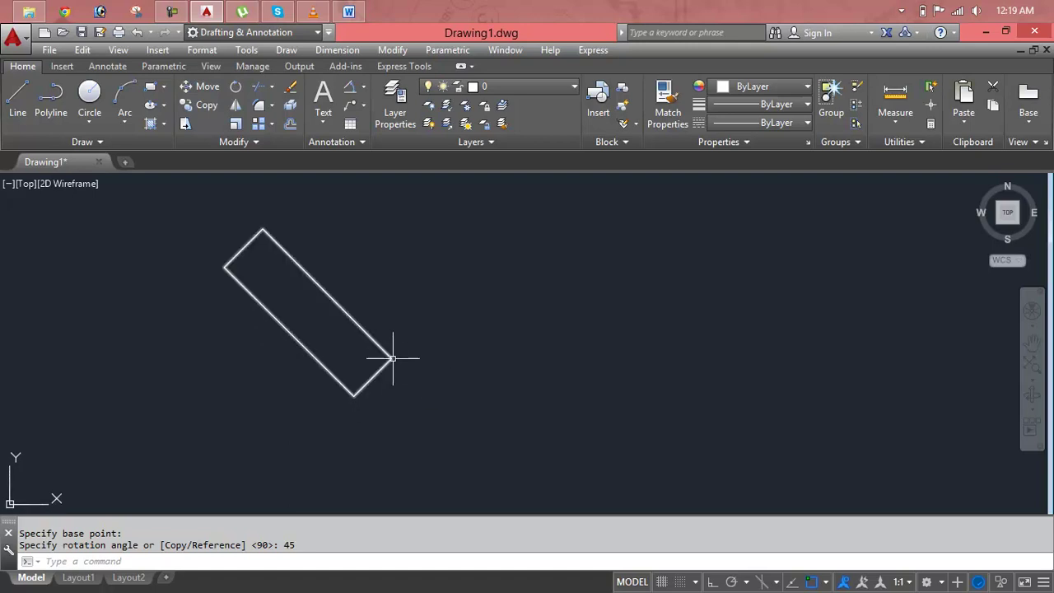
key("Escape")
key("Escape")
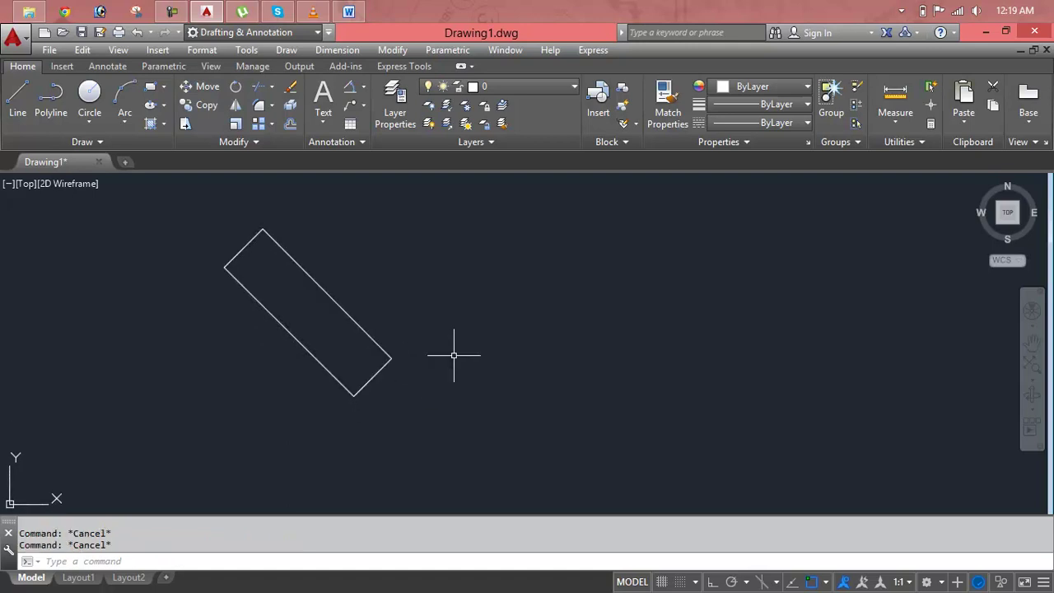
type("ro")
key("Return")
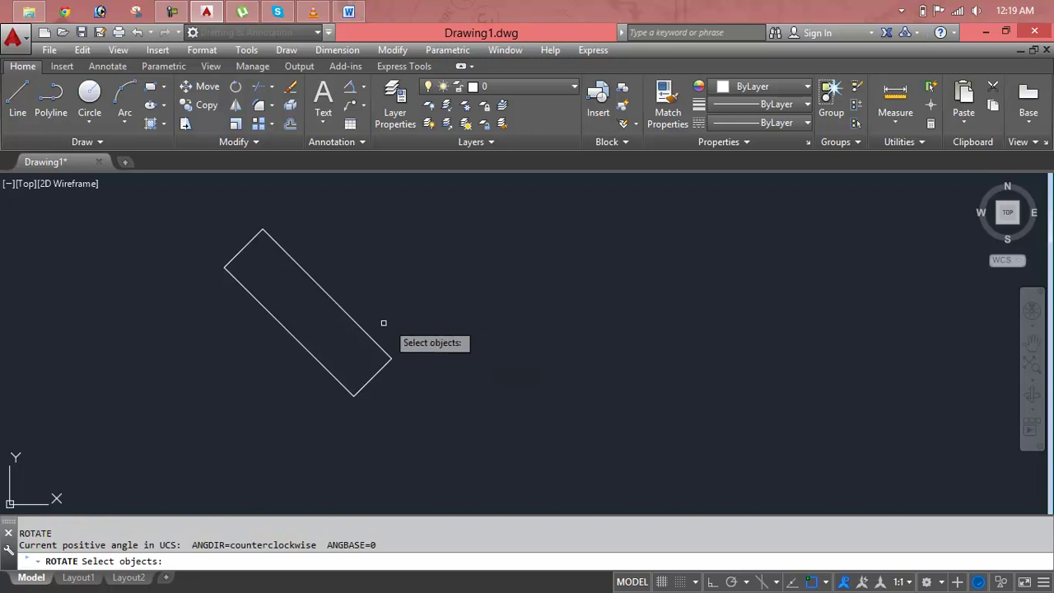
Try a reference rotation of the tilted rectangle, cancel it, and undo the 45° rotation.
left_click(353, 321)
key("Return")
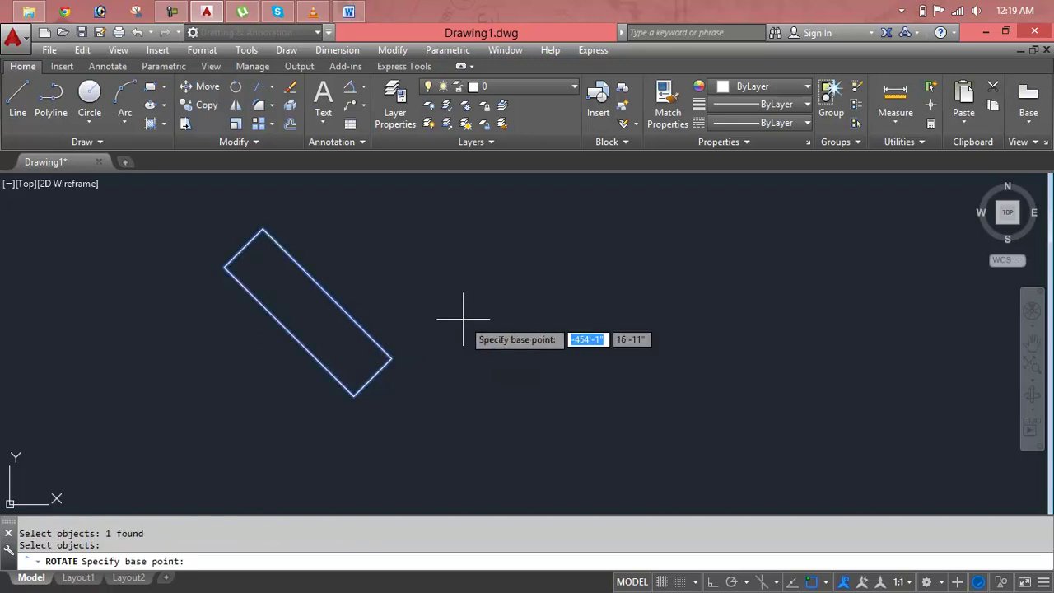
left_click(391, 358)
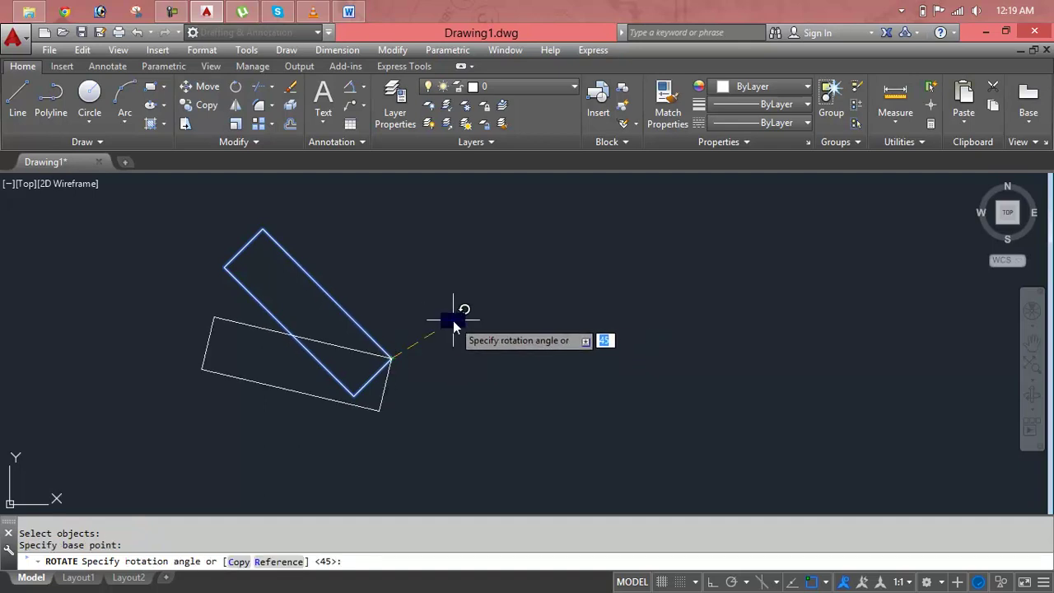
type("r")
key("Return")
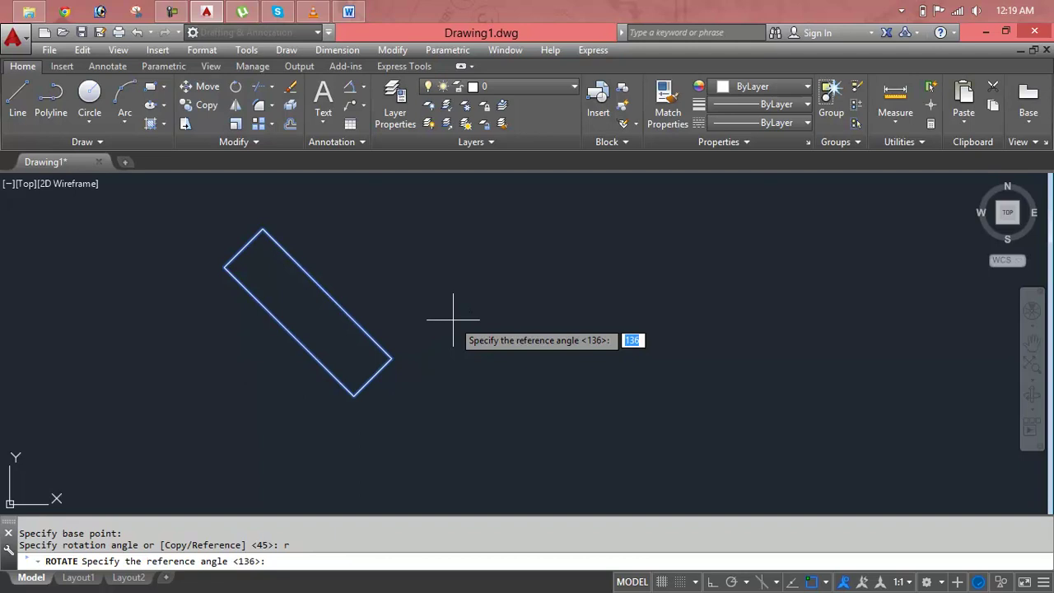
key("Escape")
key("Escape")
key("Escape")
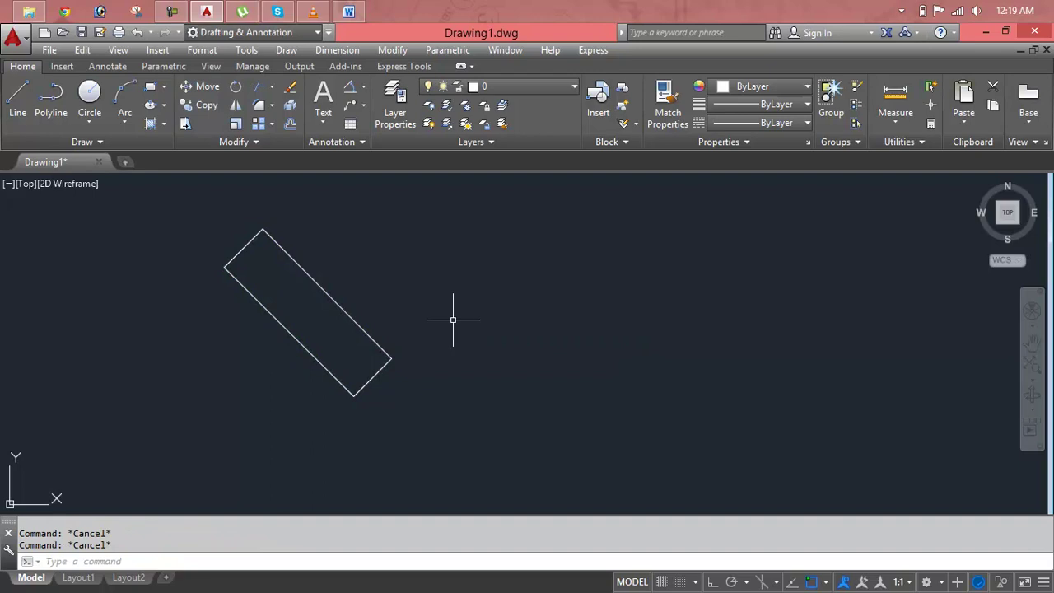
key("ctrl+z")
key("ctrl+z")
key("ctrl+z")
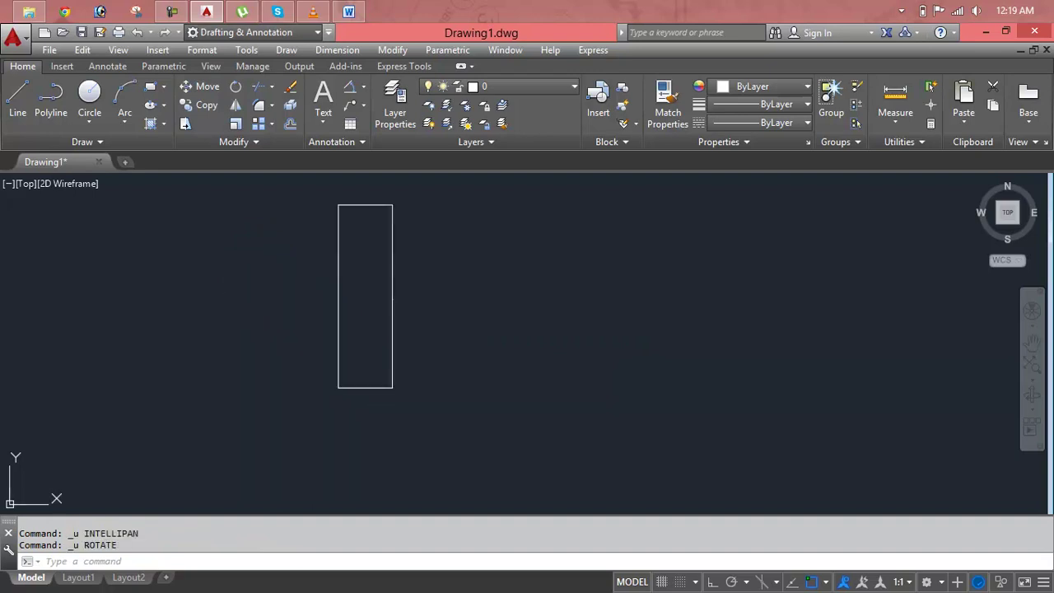
Draw a horizontal line from the rectangle's bottom-right corner, then delete it.
key("Escape")
key("Escape")
type("L")
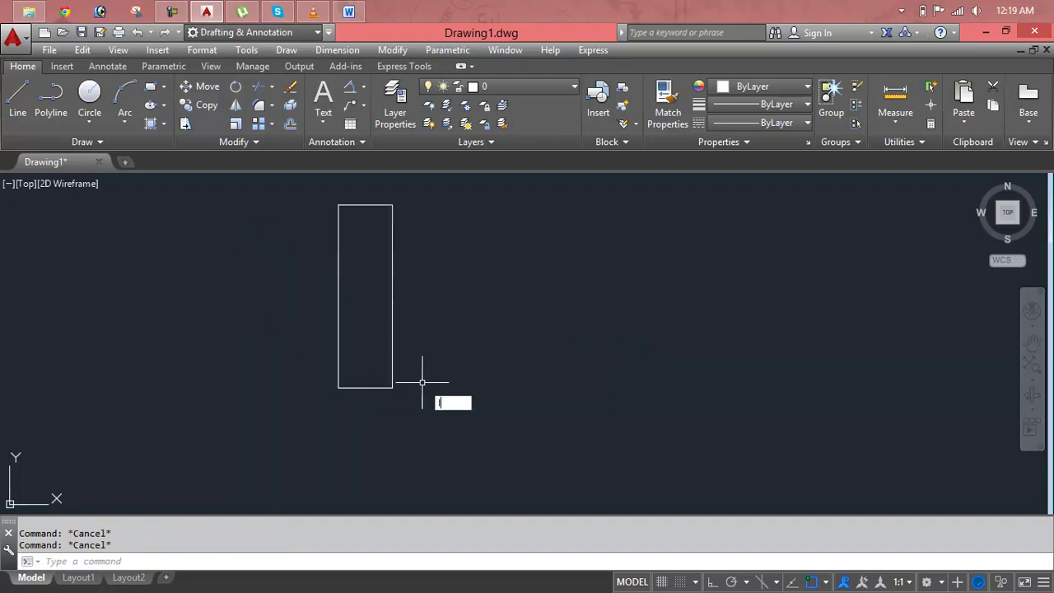
key("Return")
left_click(391, 387)
left_click(578, 387)
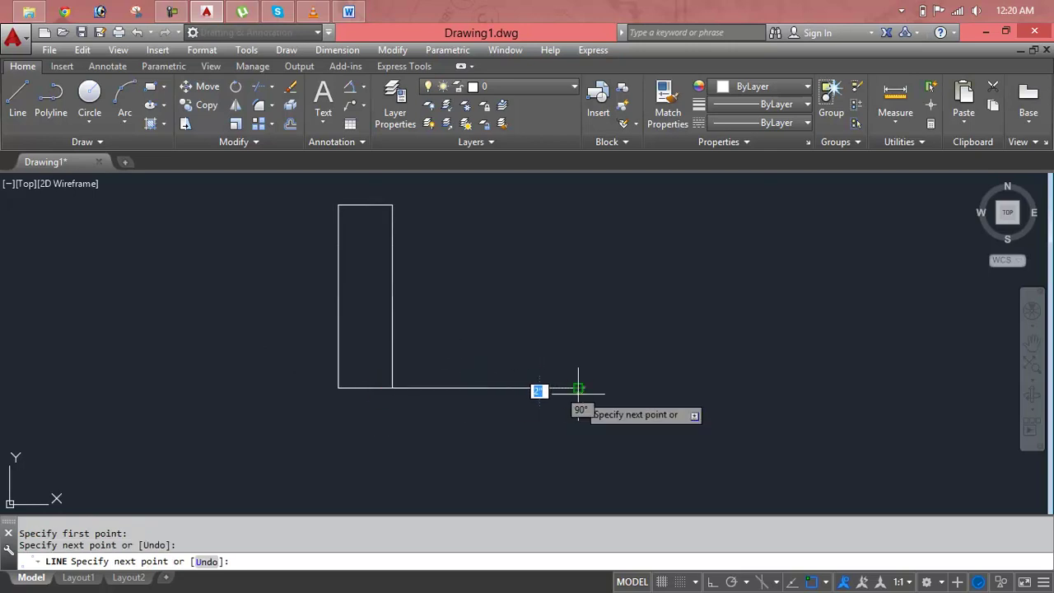
key("Escape")
key("Escape")
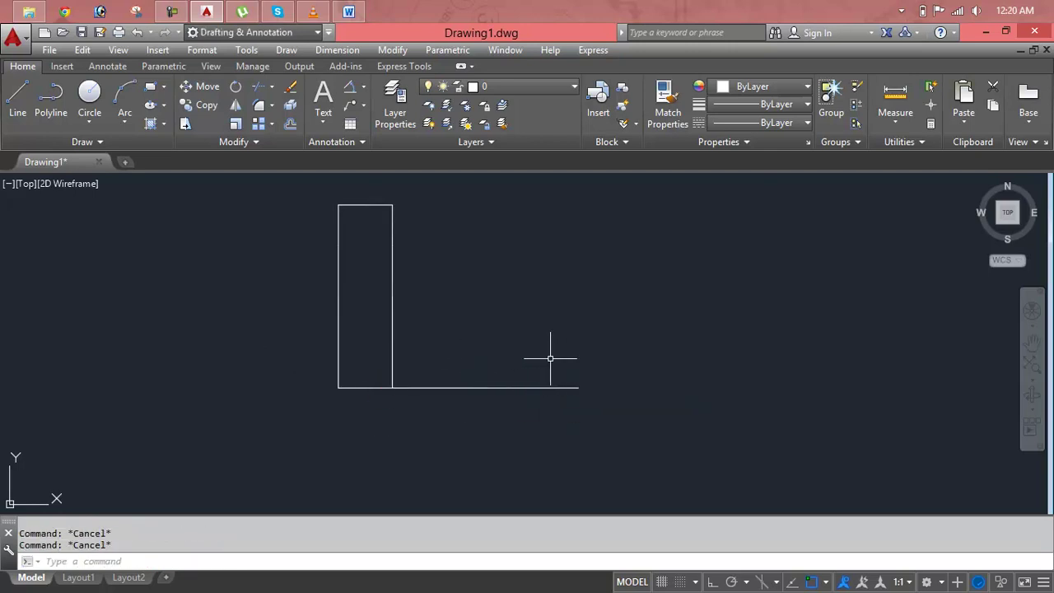
left_click(531, 387)
key("Delete")
Draw a horizontal line from the rectangle's bottom-left corner out past its right side.
type("l")
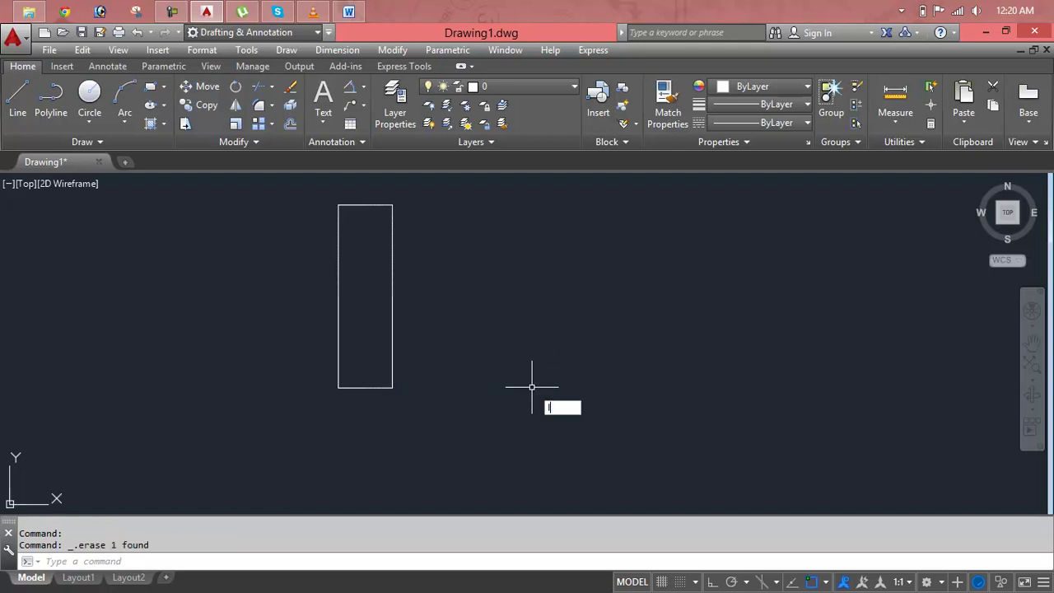
key("Return")
left_click(337, 387)
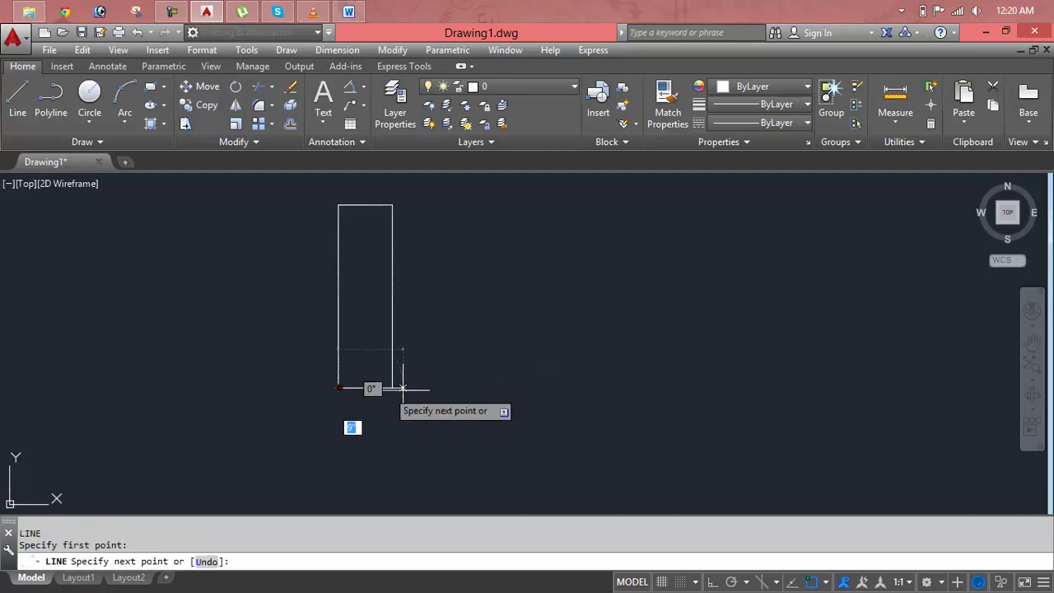
left_click(554, 387)
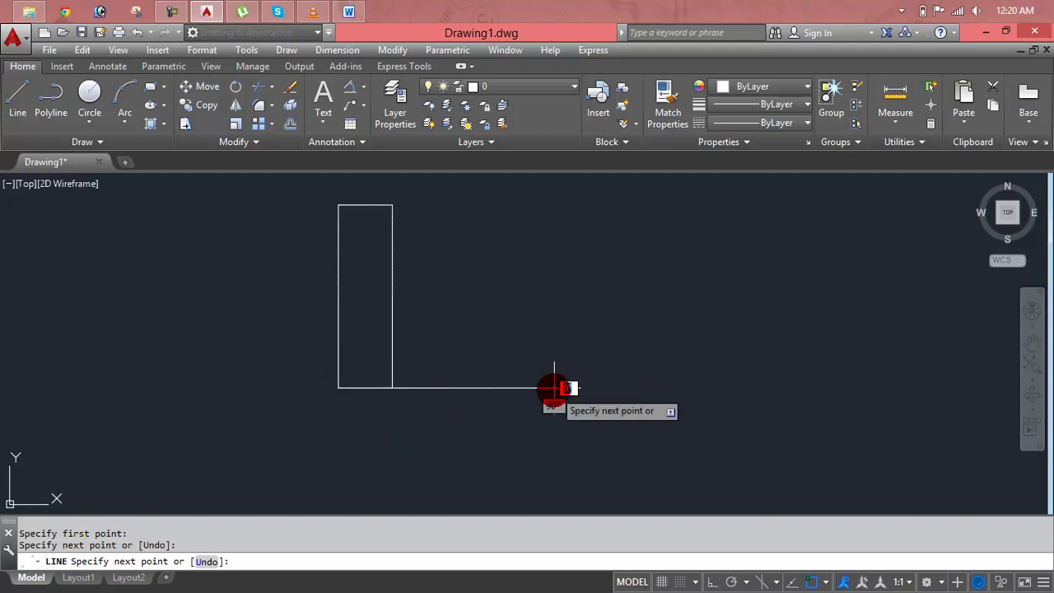
key("Escape")
key("Escape")
key("Escape")
type("R")
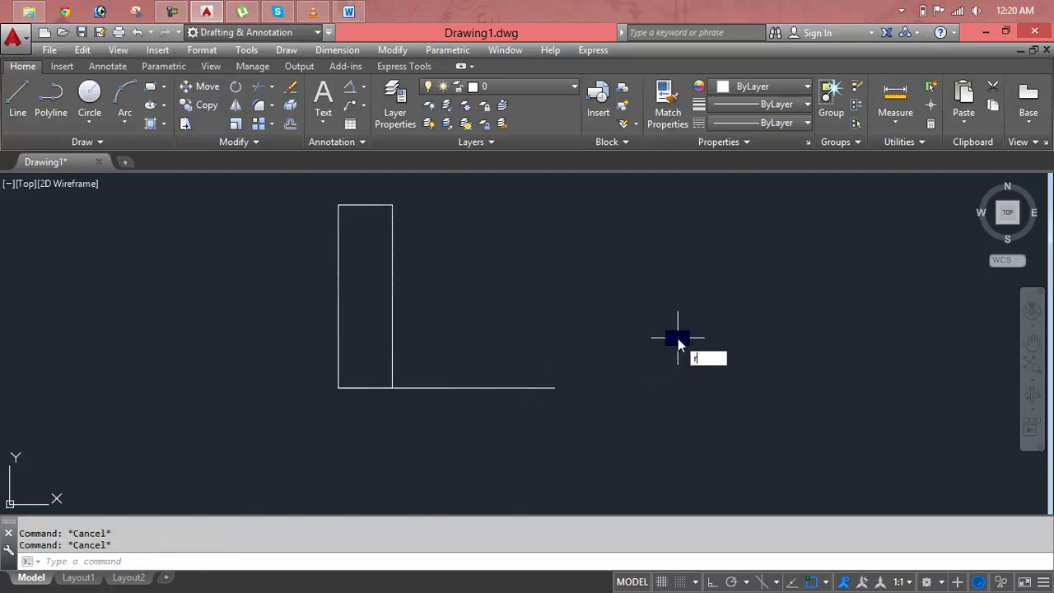
type("O")
key("Return")
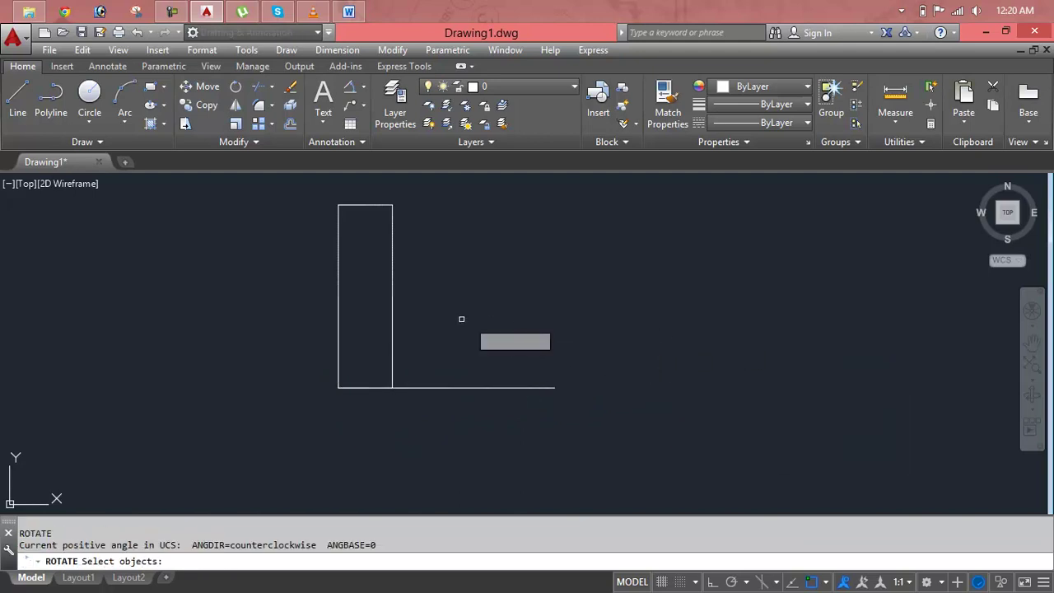
Rotate the rectangle 45° about its bottom-right corner.
left_click(392, 294)
left_click(393, 296)
key("Return")
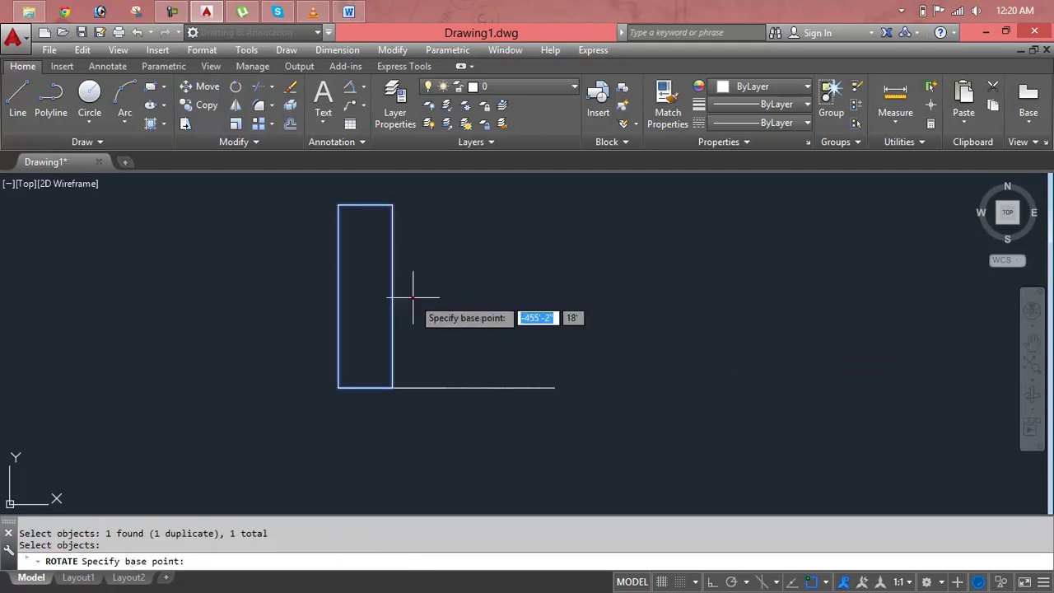
left_click(392, 387)
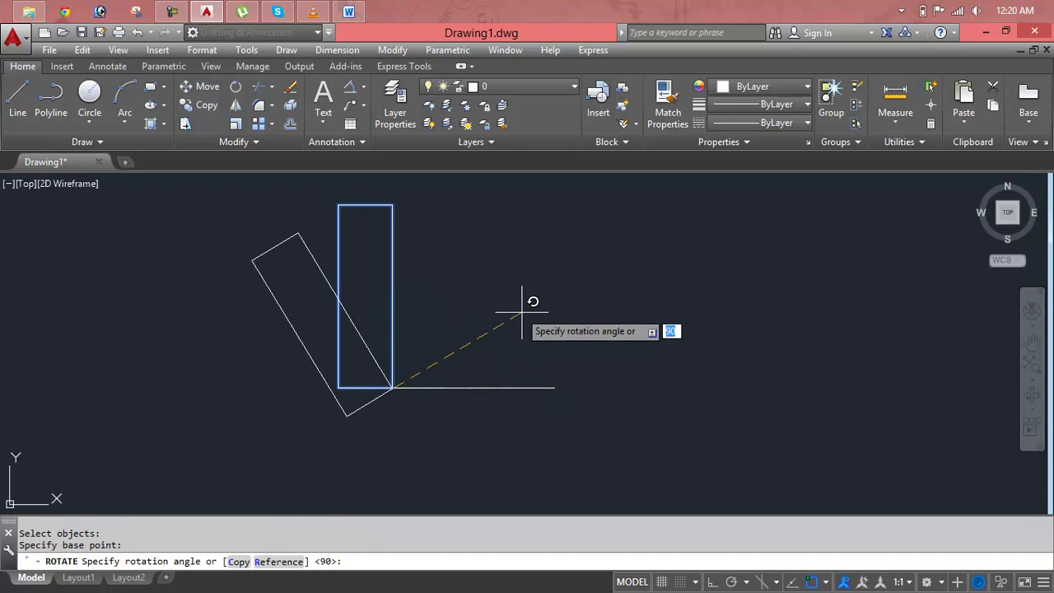
type("45")
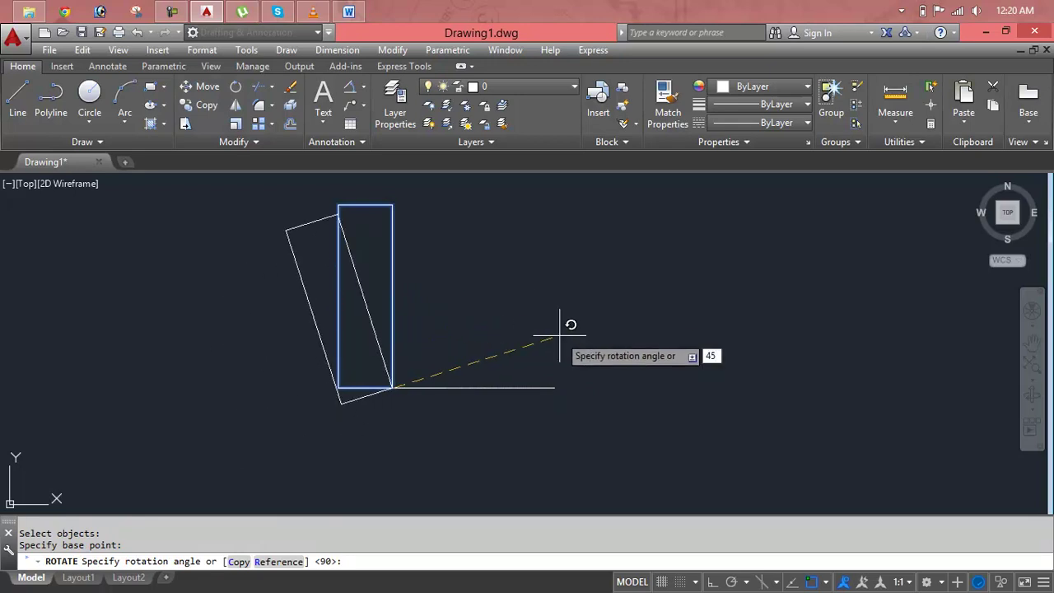
key("Return")
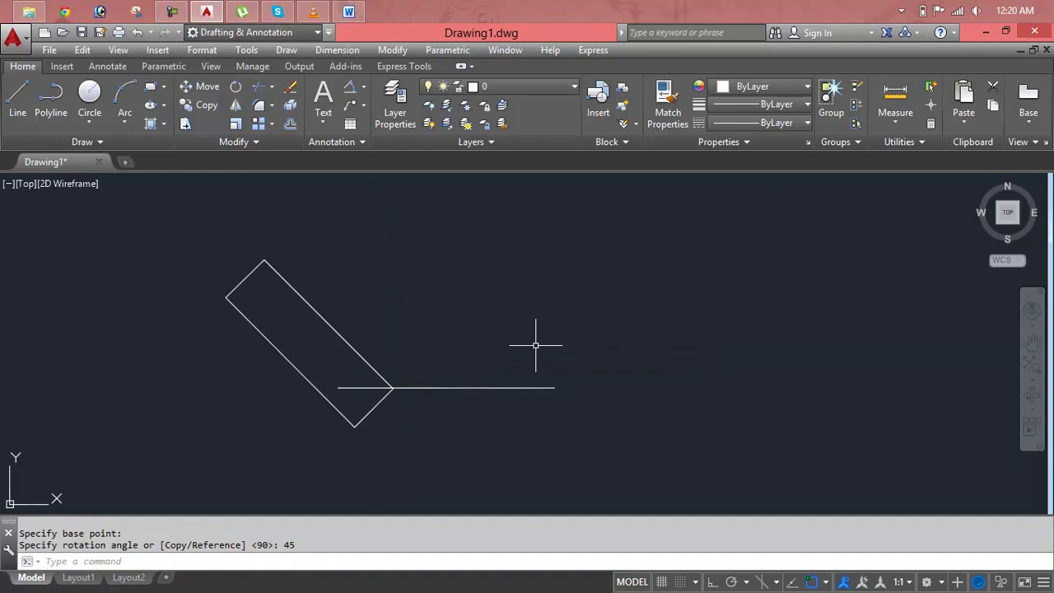
key("Escape")
key("Escape")
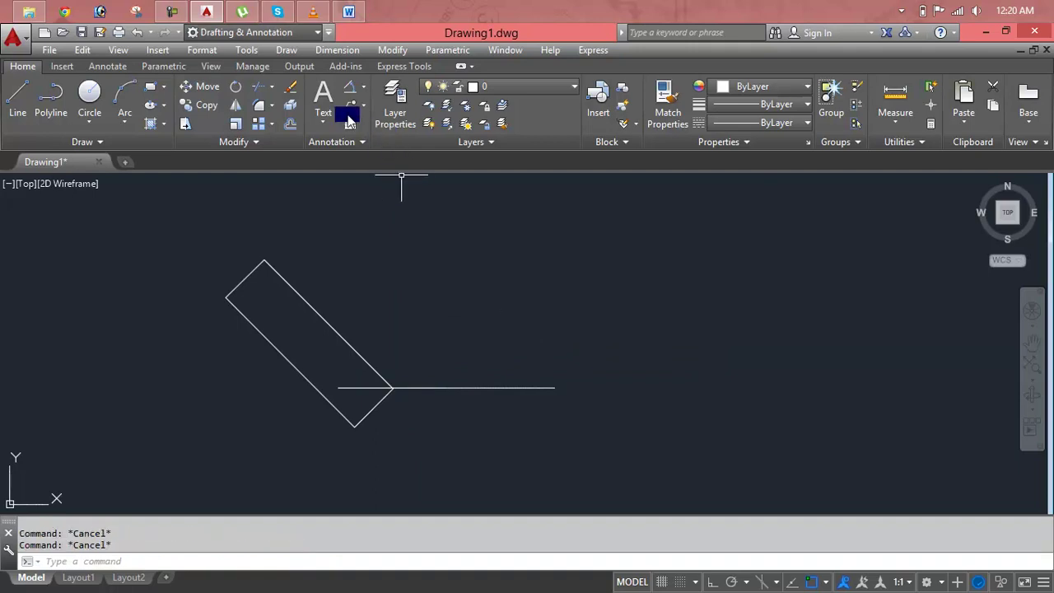
Add a 135° angular dimension between the rectangle's long edge and the horizontal line.
left_click(350, 88)
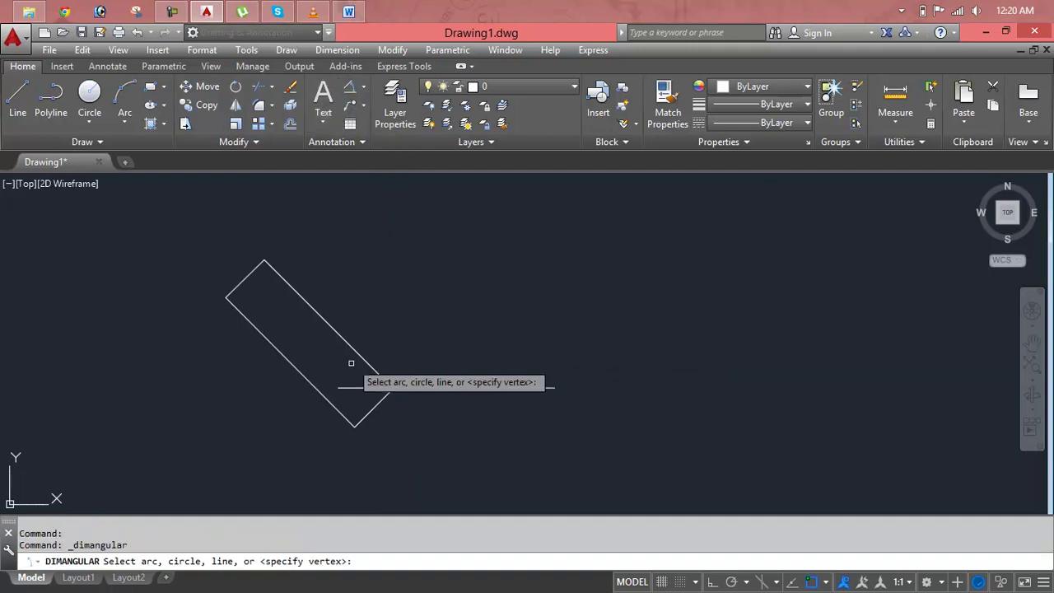
left_click(351, 353)
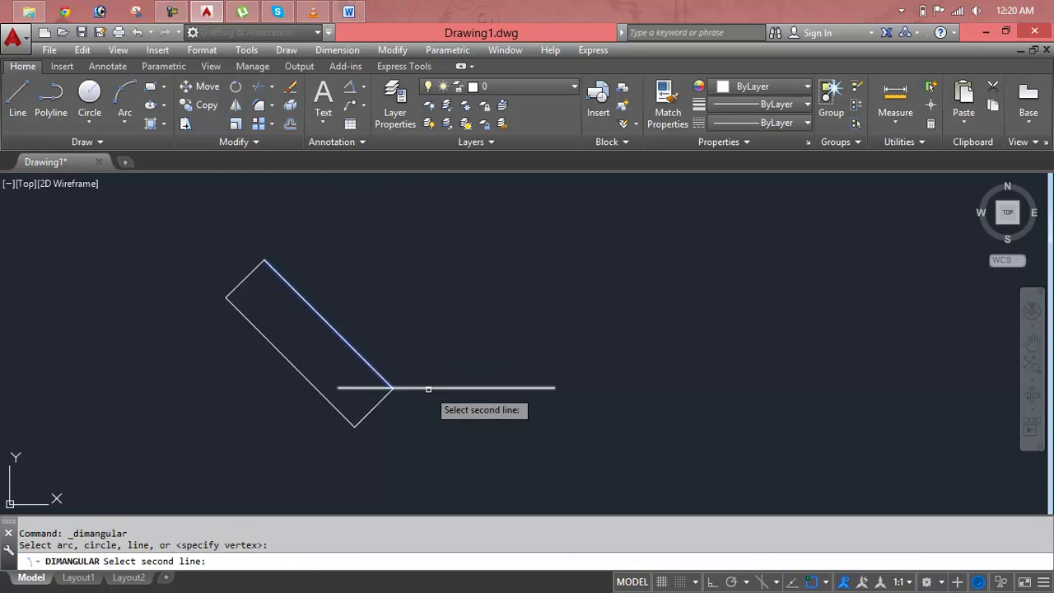
left_click(428, 387)
left_click(447, 341)
key("Escape")
key("Escape")
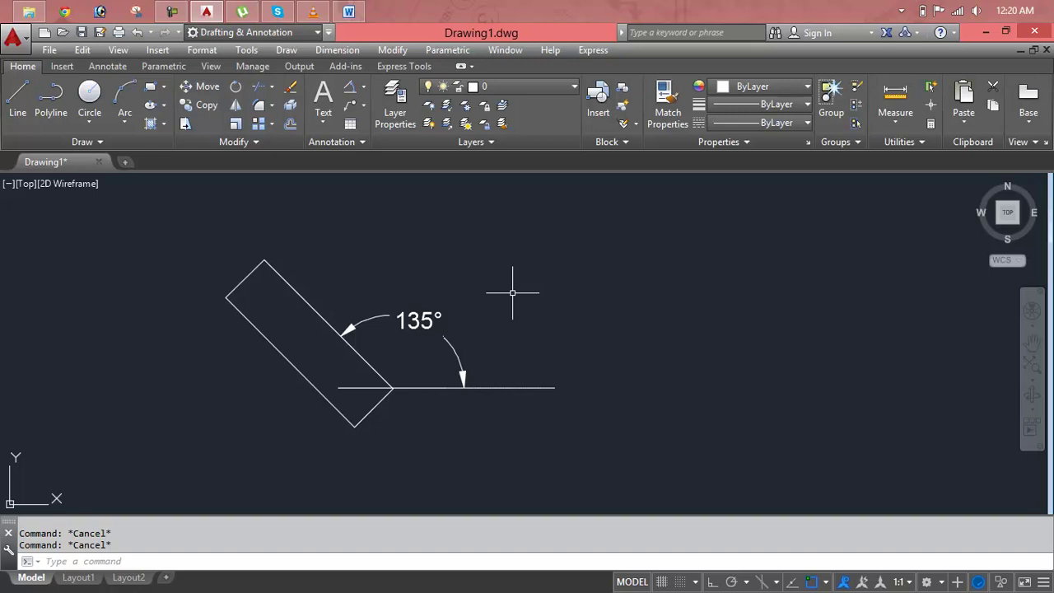
Rotate the rectangle by reference from 135° to 45° about its corner on the line.
type("ro")
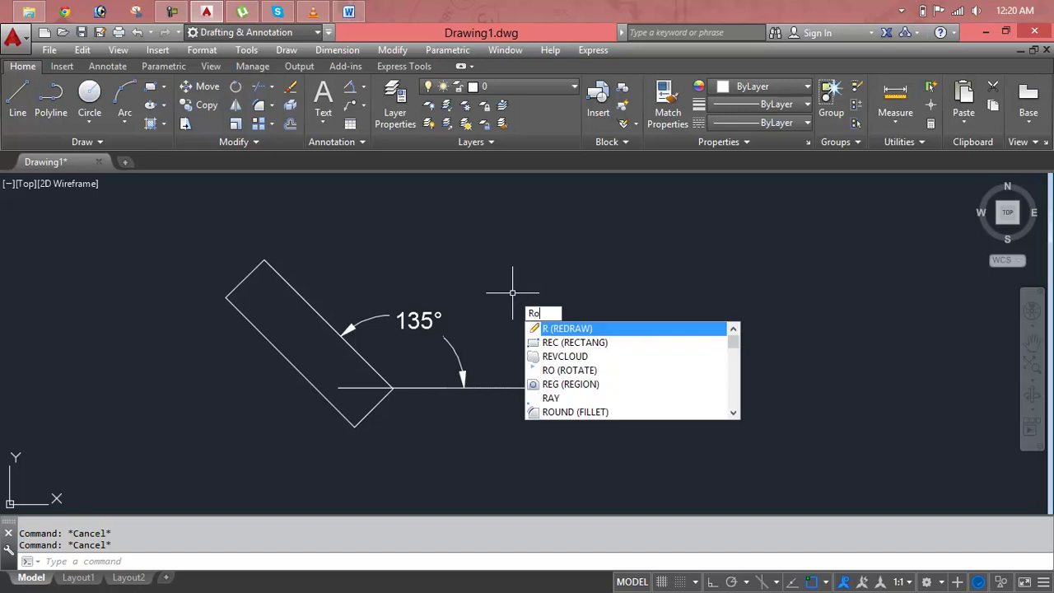
key("Return")
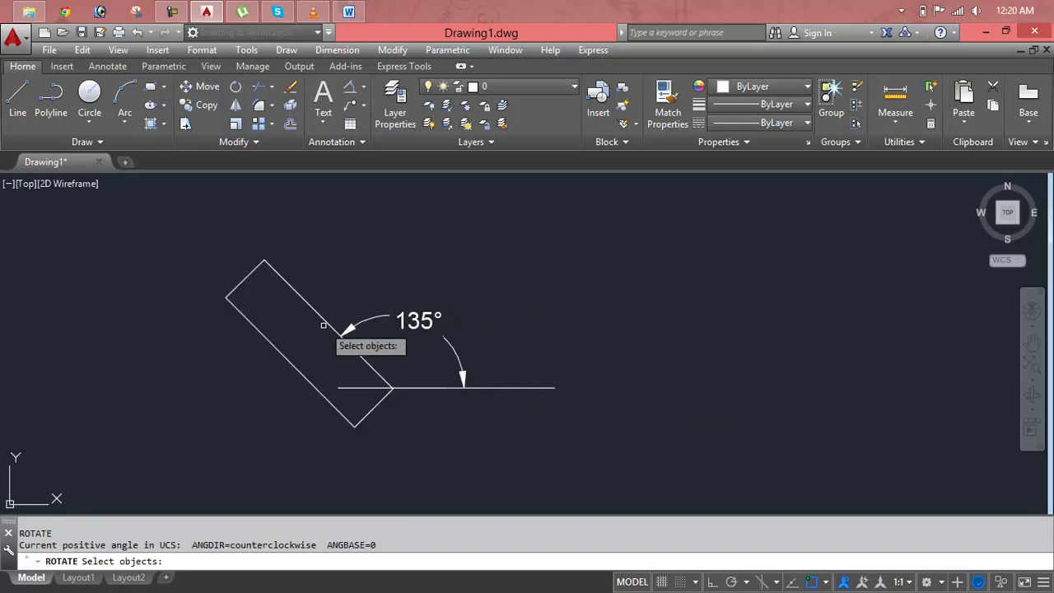
left_click(324, 322)
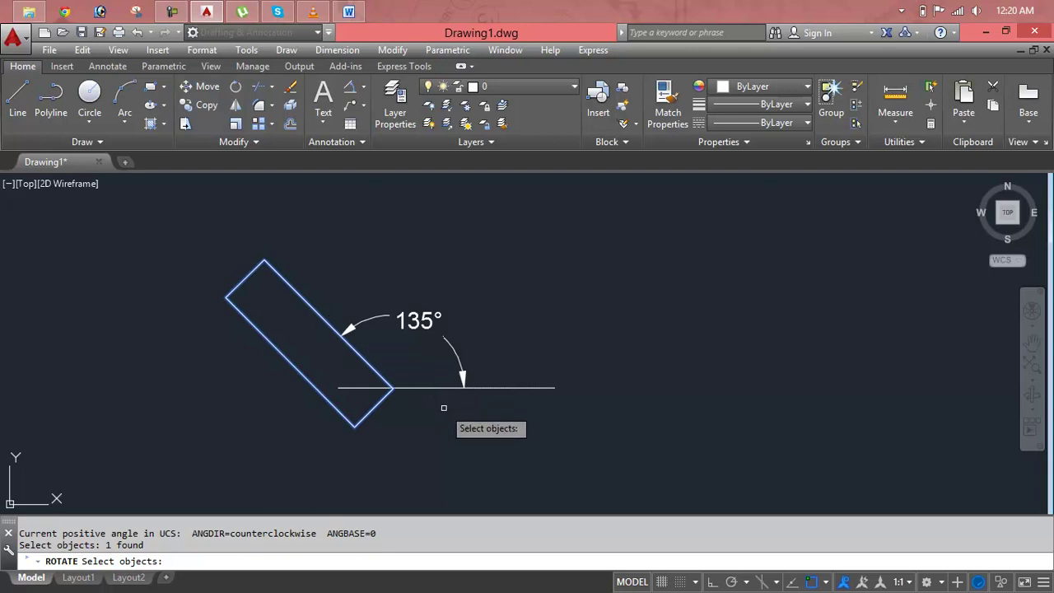
key("Return")
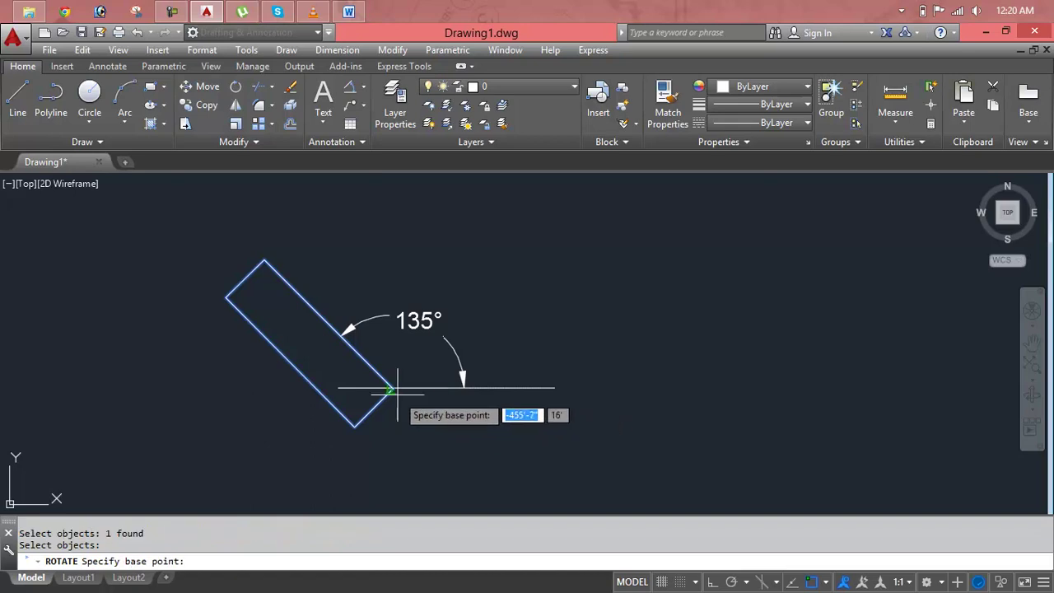
left_click(391, 387)
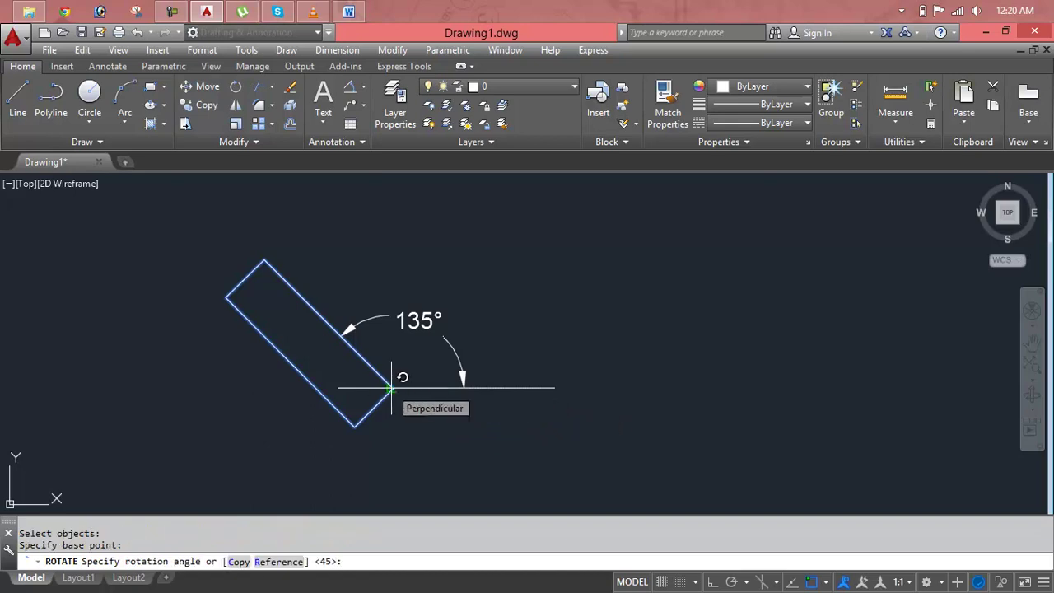
type("r")
key("Return")
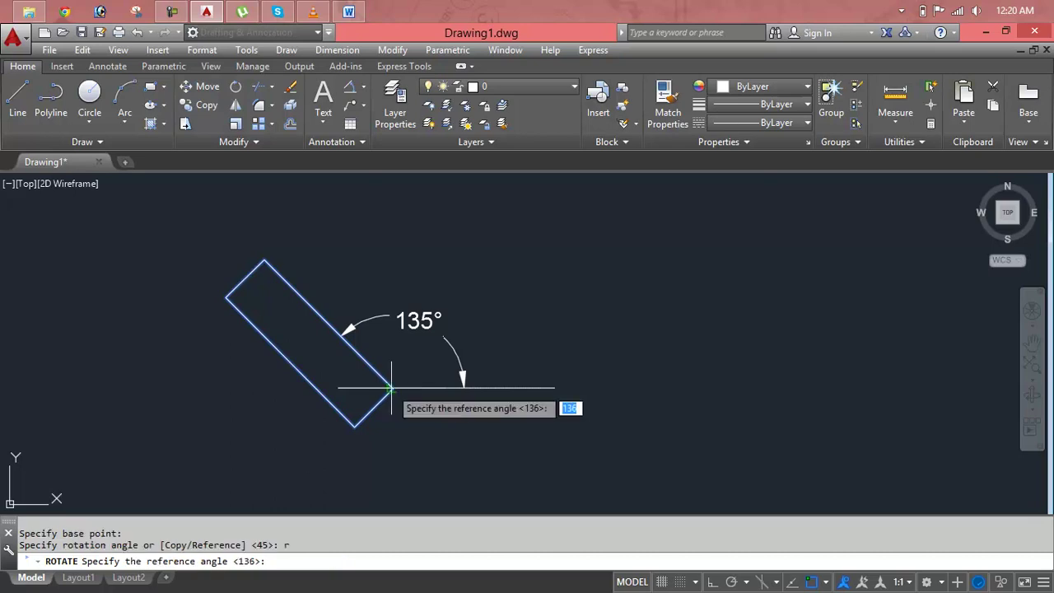
type("135")
key("Return")
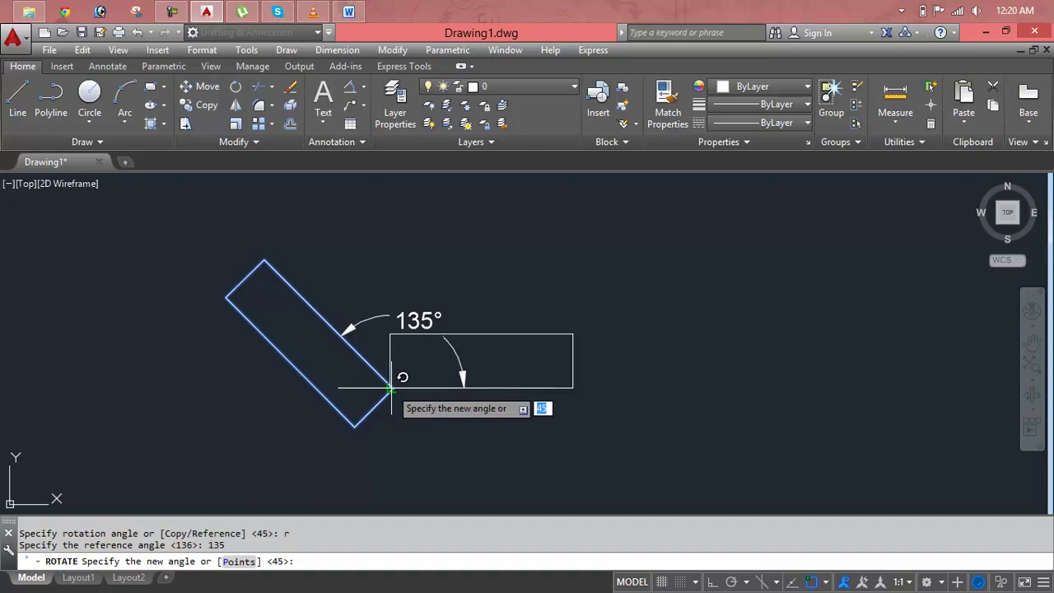
type("45")
key("Return")
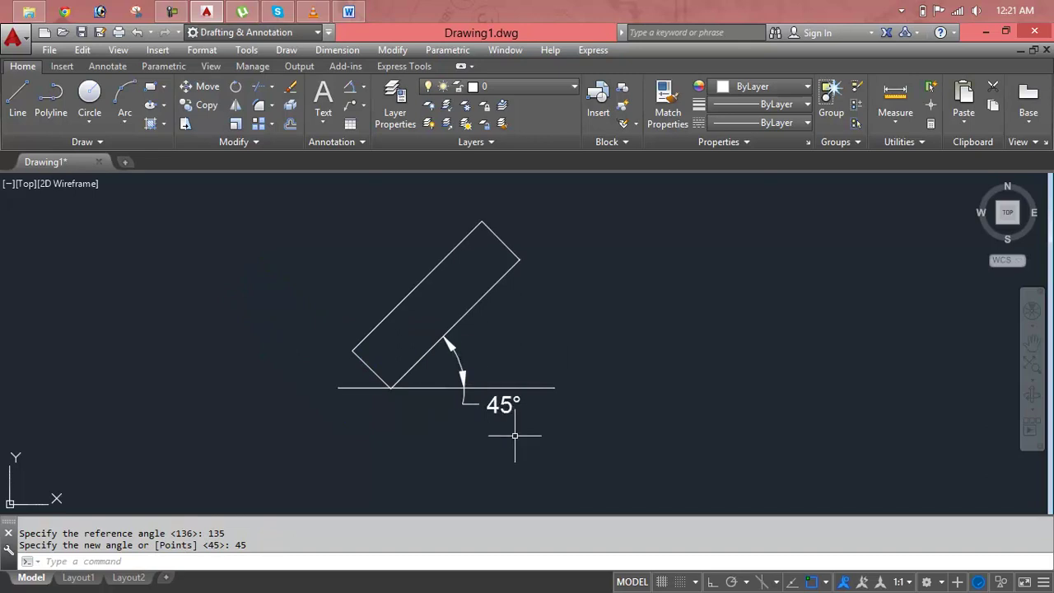
Make a copy of the 45° rectangle rotated 90° about its bottom corner.
key("Escape")
key("Escape")
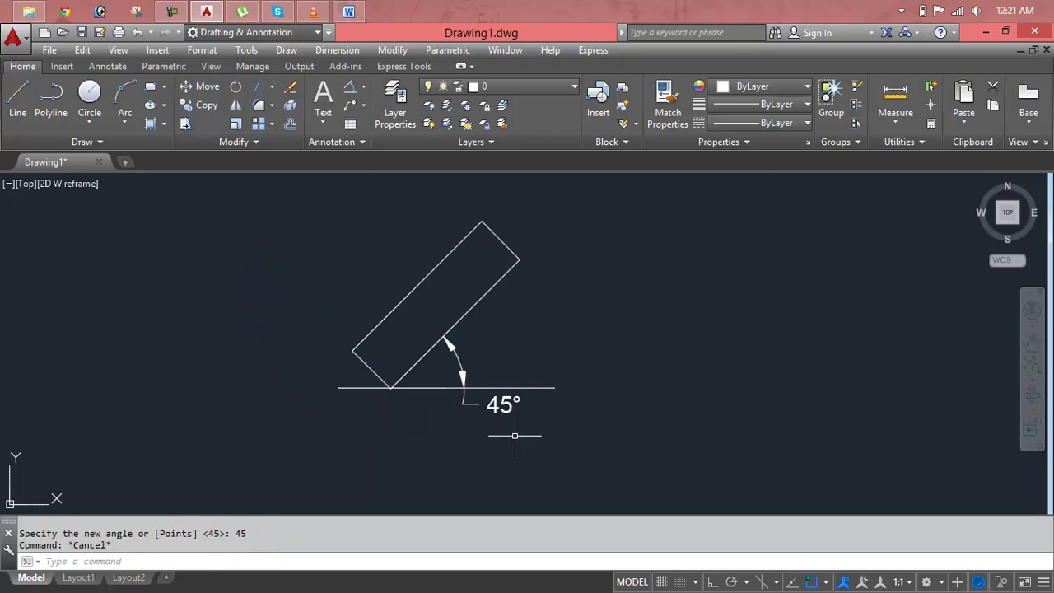
type("ro")
key("Return")
left_click(467, 315)
key("Return")
left_click(389, 386)
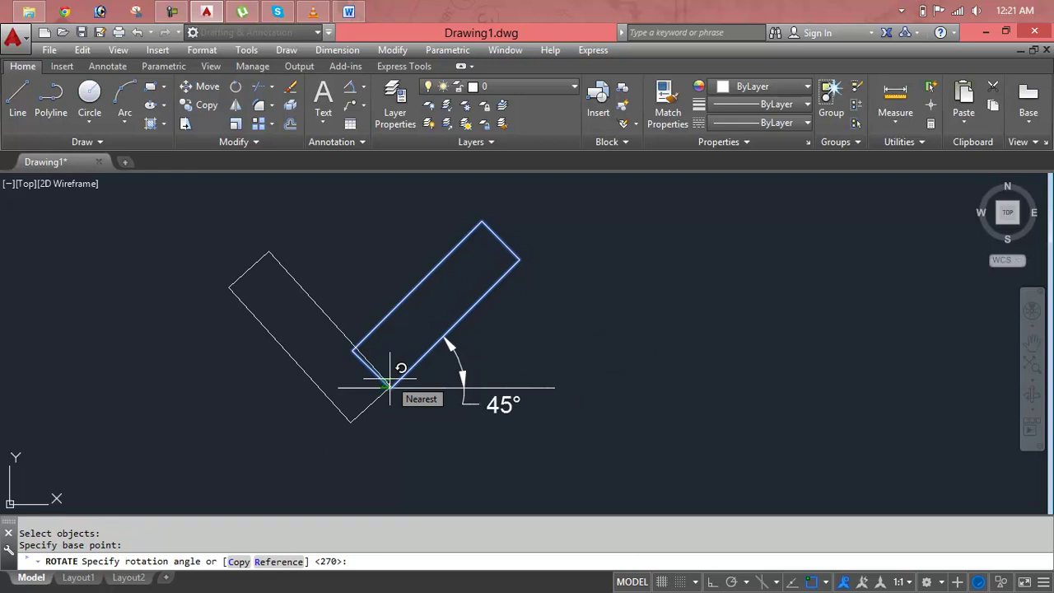
type("c")
key("Return")
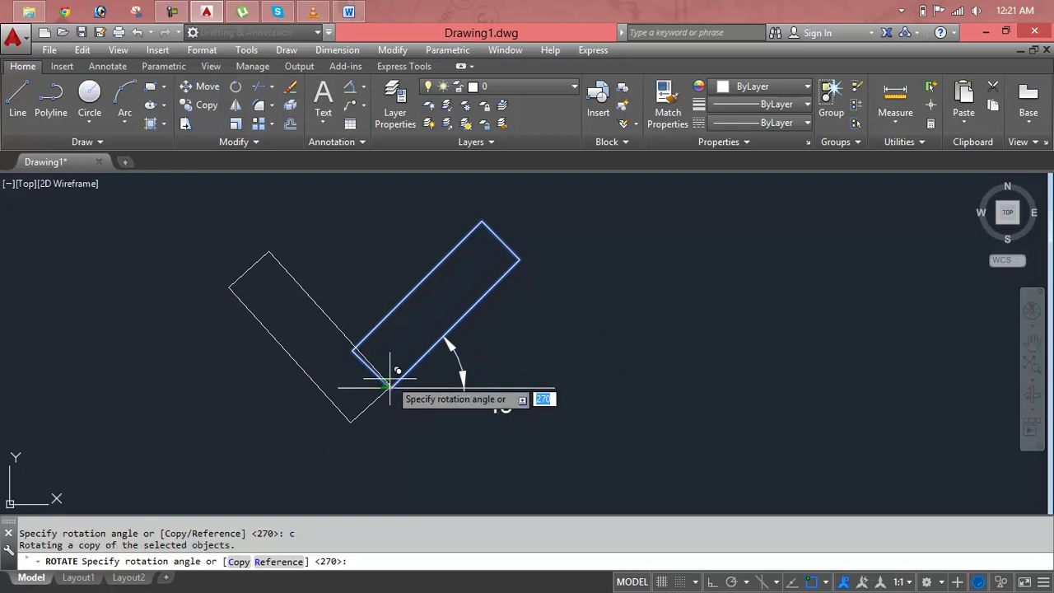
type("90")
key("Return")
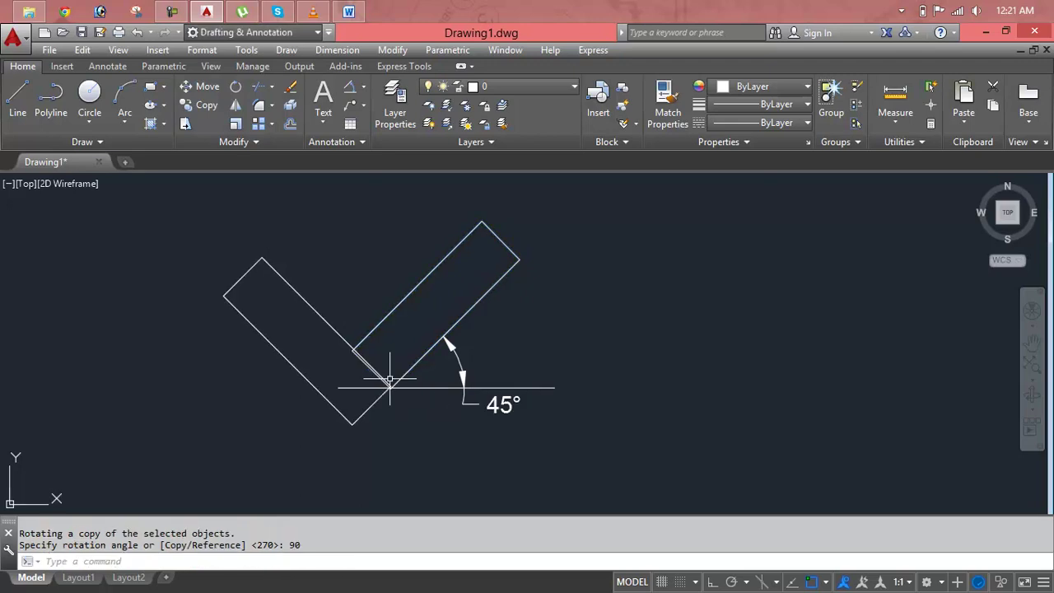
left_click(630, 237)
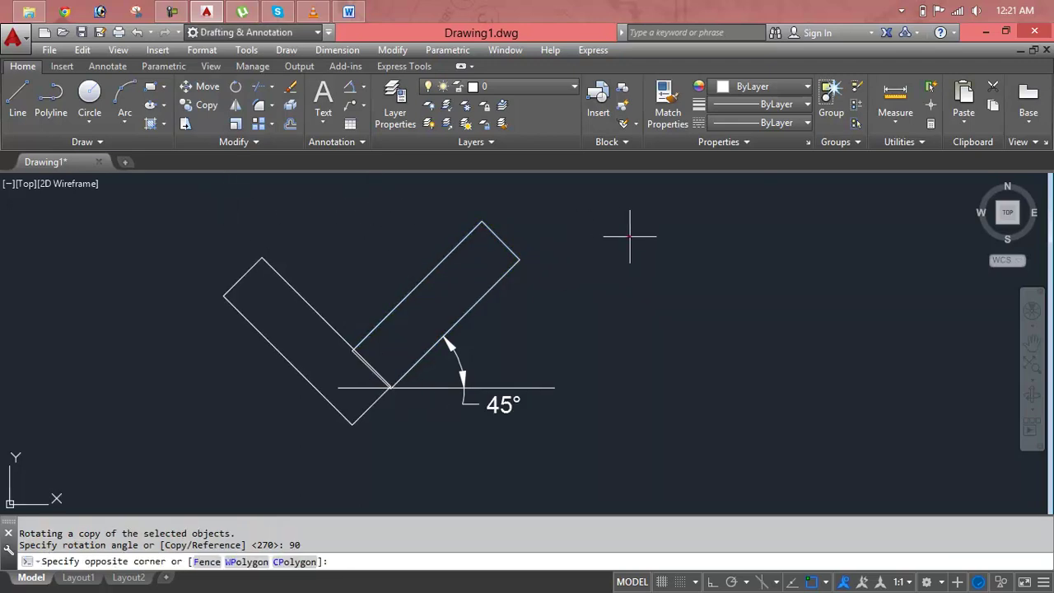
Window-select both rectangles, the line and the 45° dimension, and delete them.
left_click(206, 425)
key("Delete")
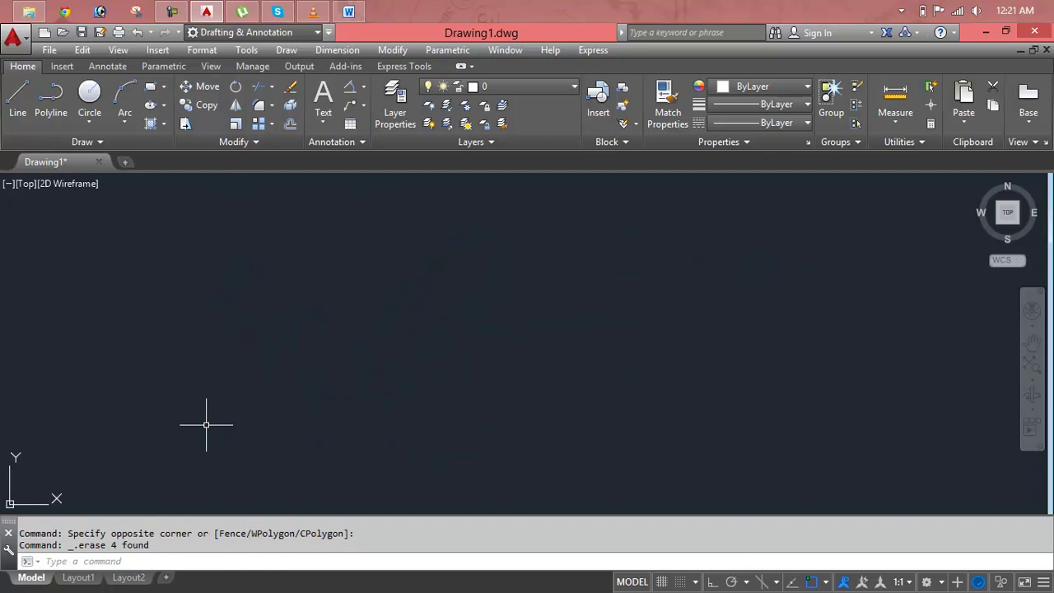
key("Escape")
key("Escape")
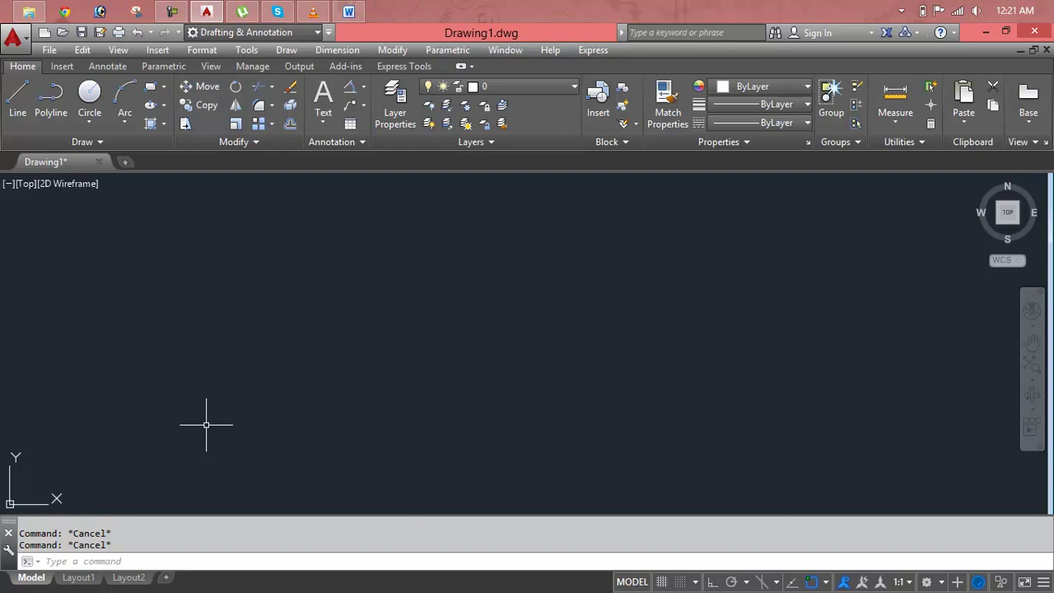
Draw a new tall rectangle with REC.
type("re")
type("c")
key("Return")
left_click(260, 256)
left_click(343, 406)
key("Escape")
key("Escape")
Rotate the new rectangle 270° about its lower-right corner so it lies flat.
type("ro")
key("Return")
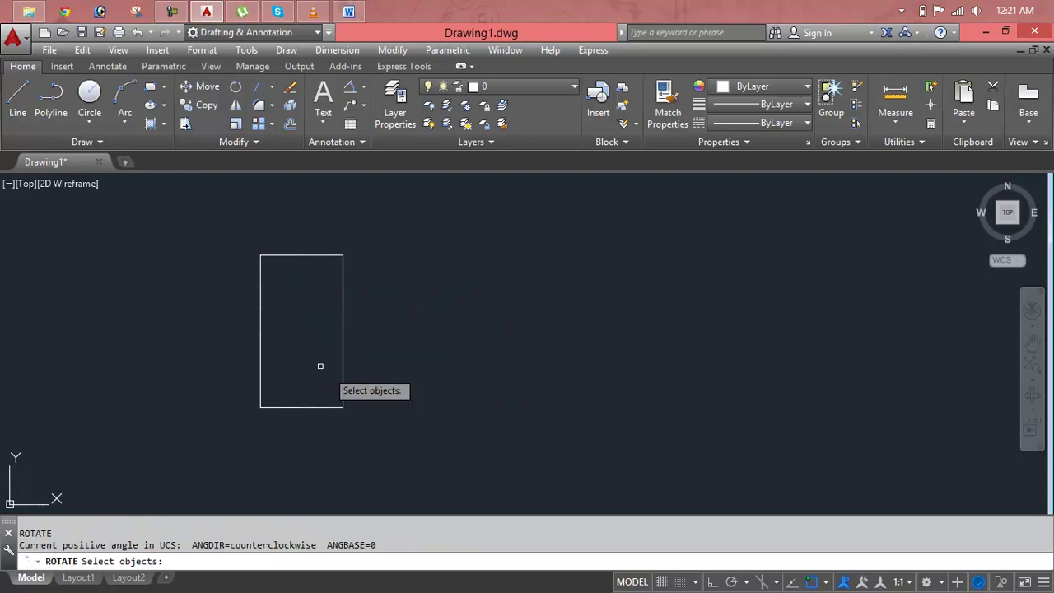
left_click(342, 359)
key("Return")
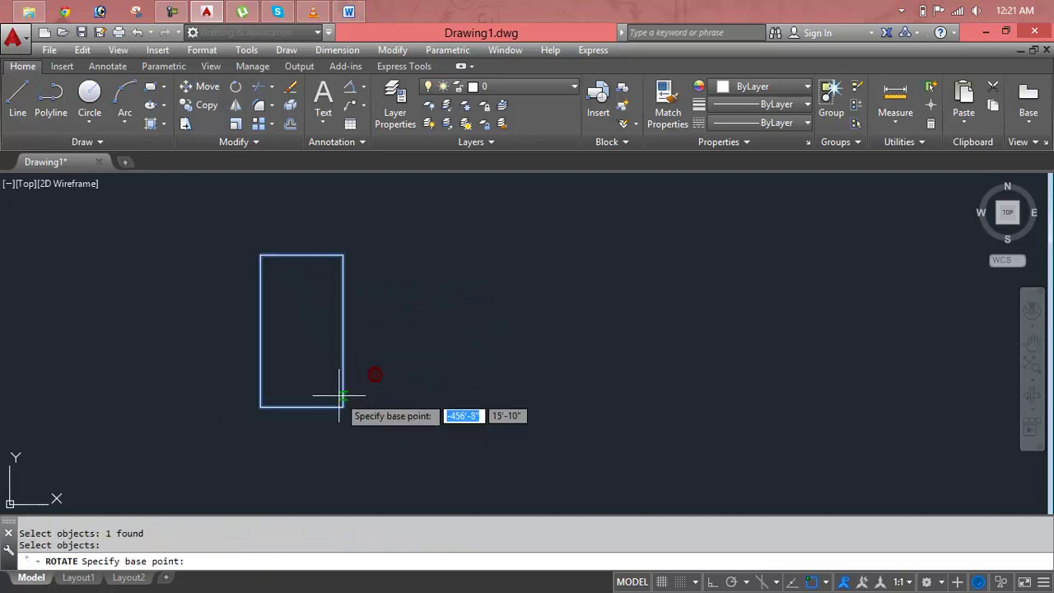
left_click(343, 406)
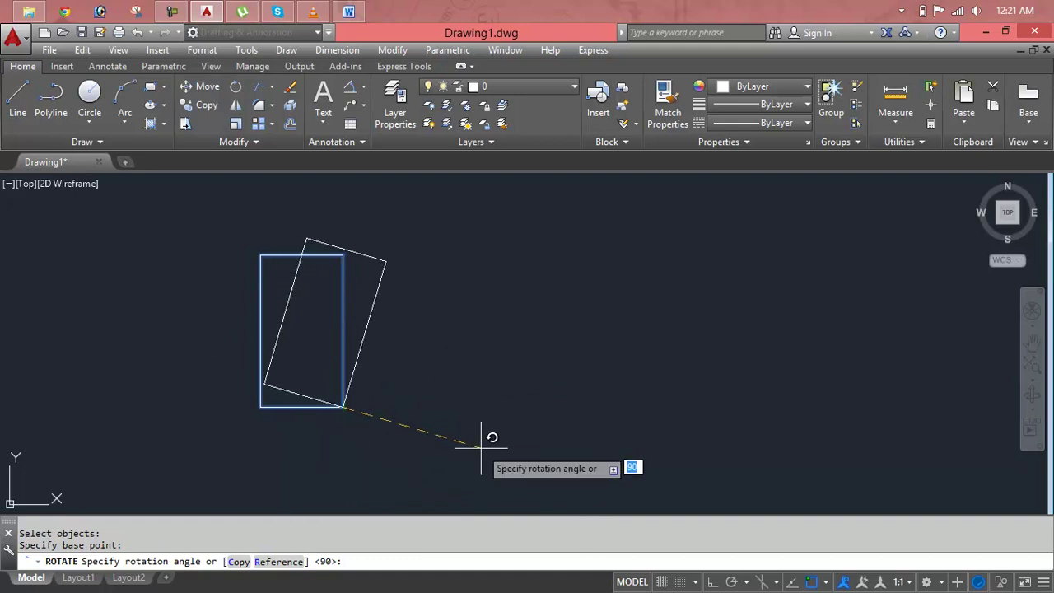
left_click(342, 478)
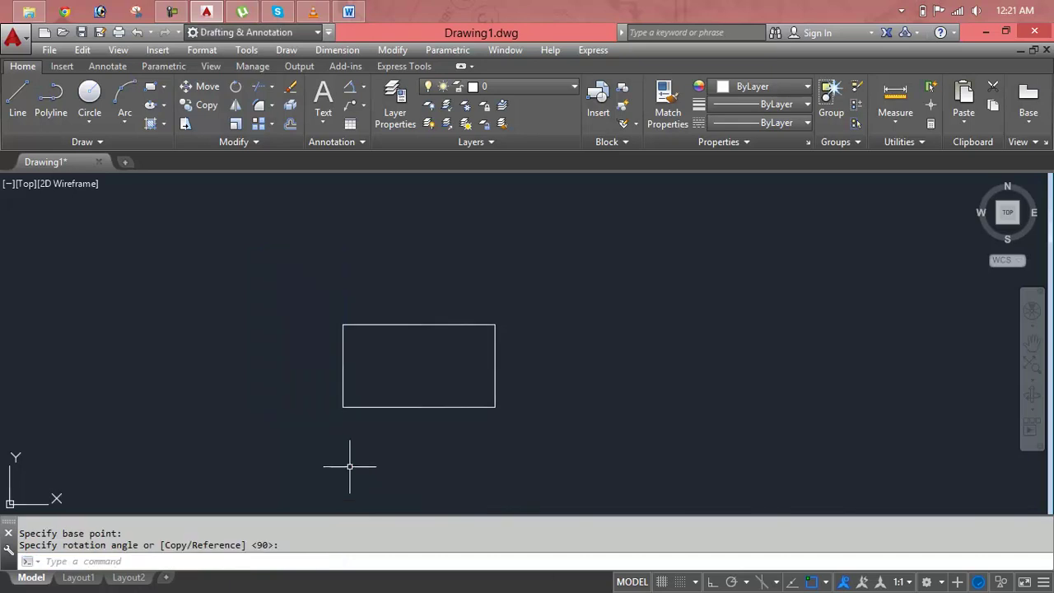
Window-select the horizontal rectangle and delete it.
left_click(532, 301)
left_click(341, 404)
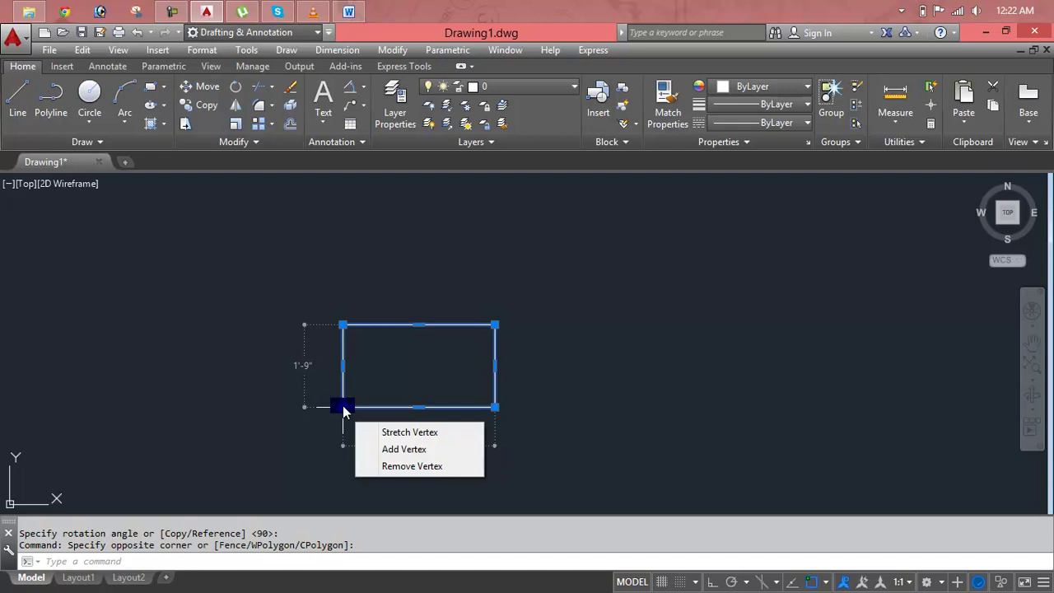
key("Escape")
key("Escape")
left_click(578, 293)
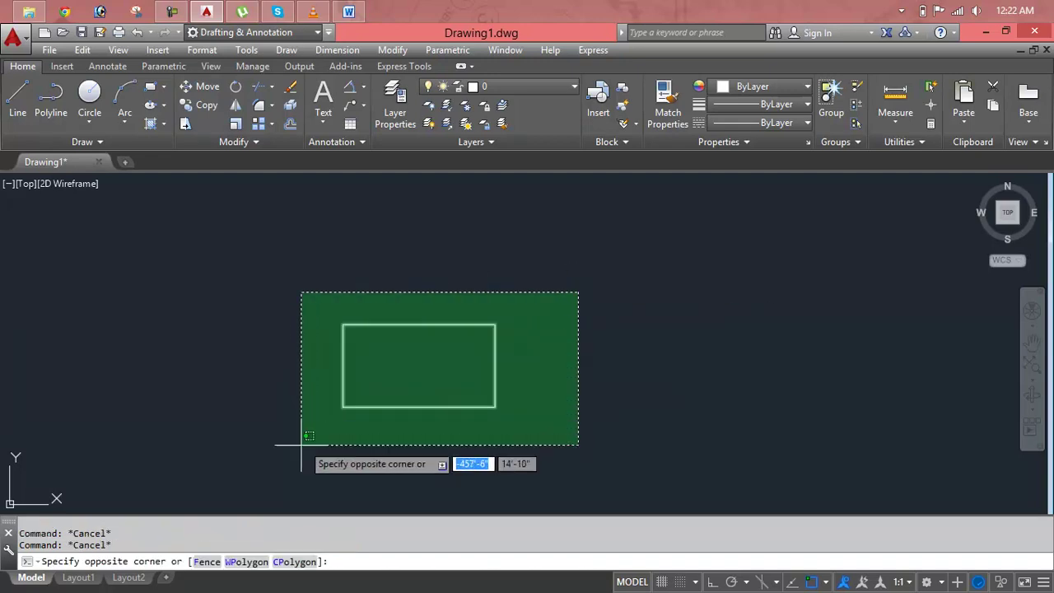
left_click(302, 445)
key("Delete")
key("Escape")
key("Escape")
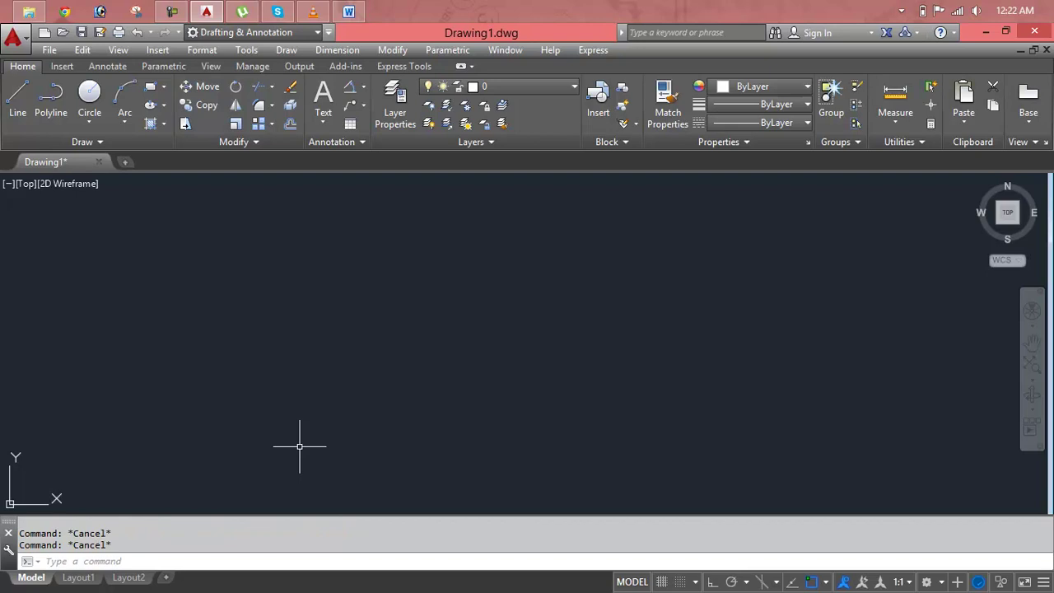